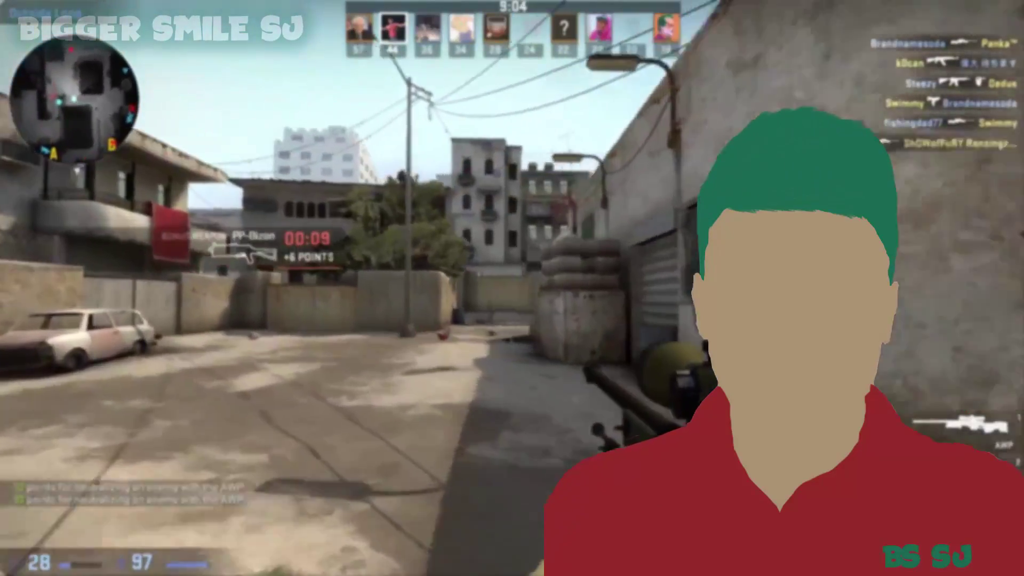
Step: Bring Chrome back and return to the TechSmith Codecs page
right_click(512, 288)
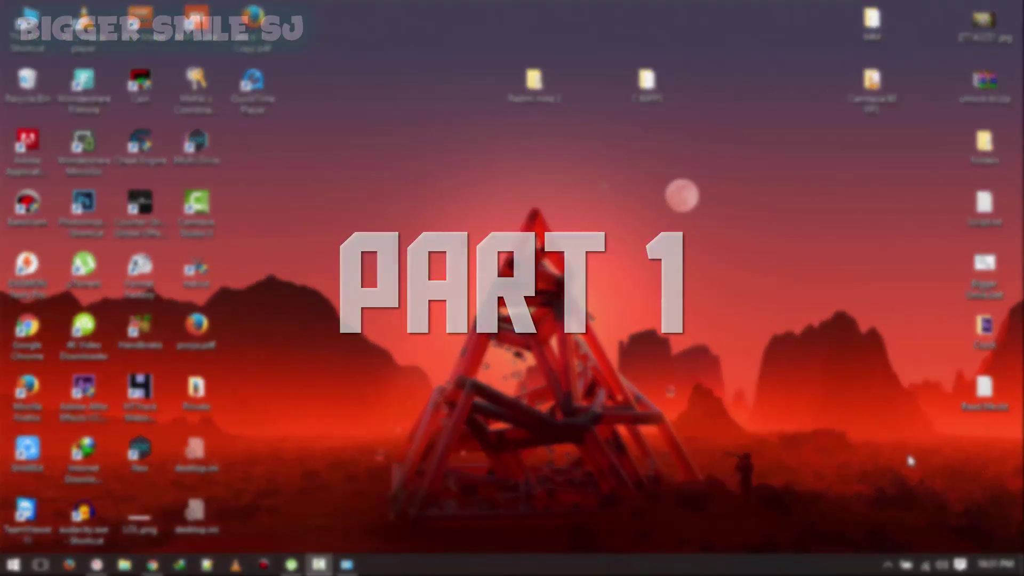
left_click(152, 564)
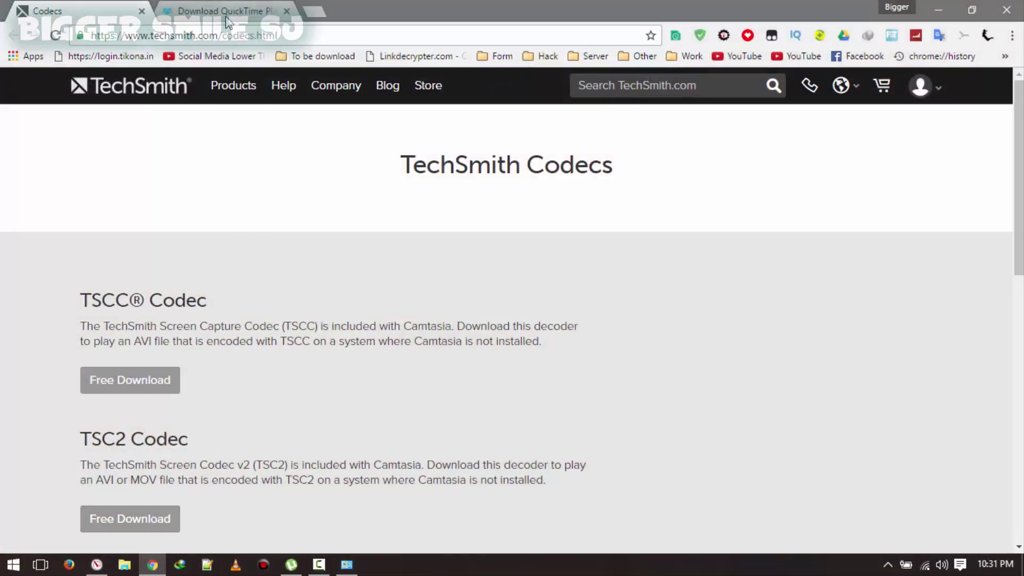
left_click(226, 16)
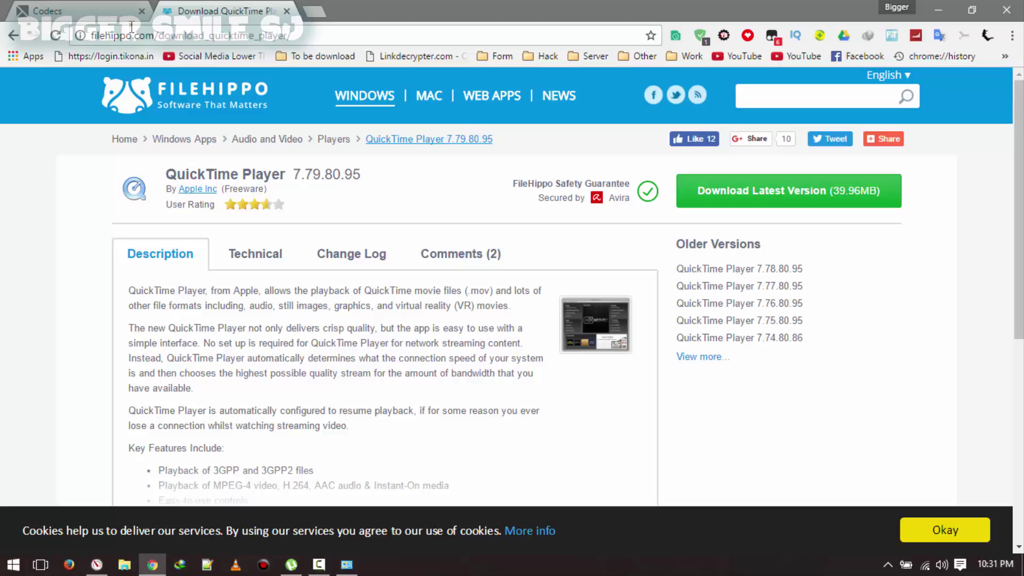
left_click(116, 27)
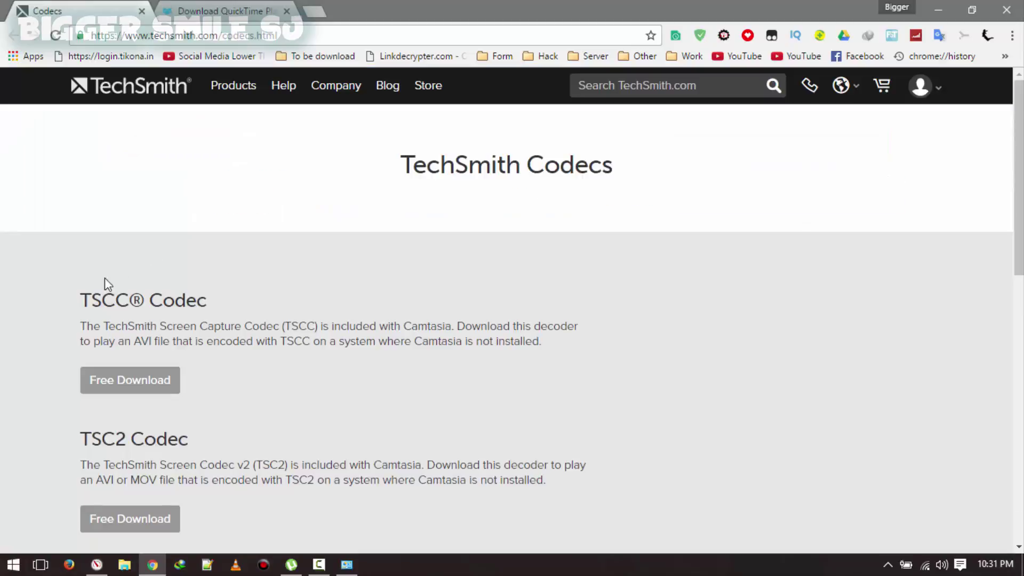
Step: Request the TSCC and TSC2 codec installers, skipping IDM's duplicate-download prompts
left_click_drag(81, 300, 114, 300)
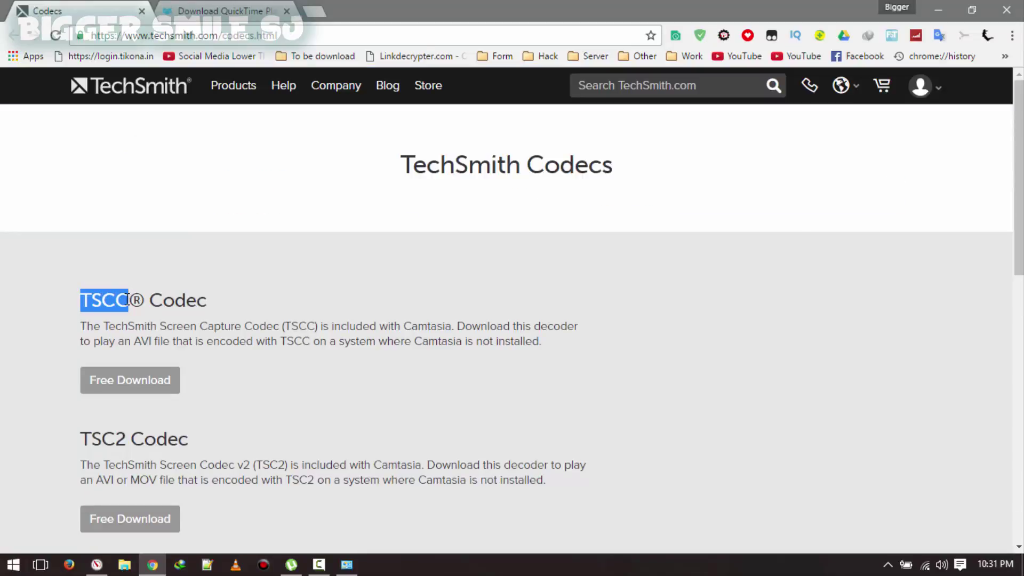
left_click(286, 273)
left_click(137, 395)
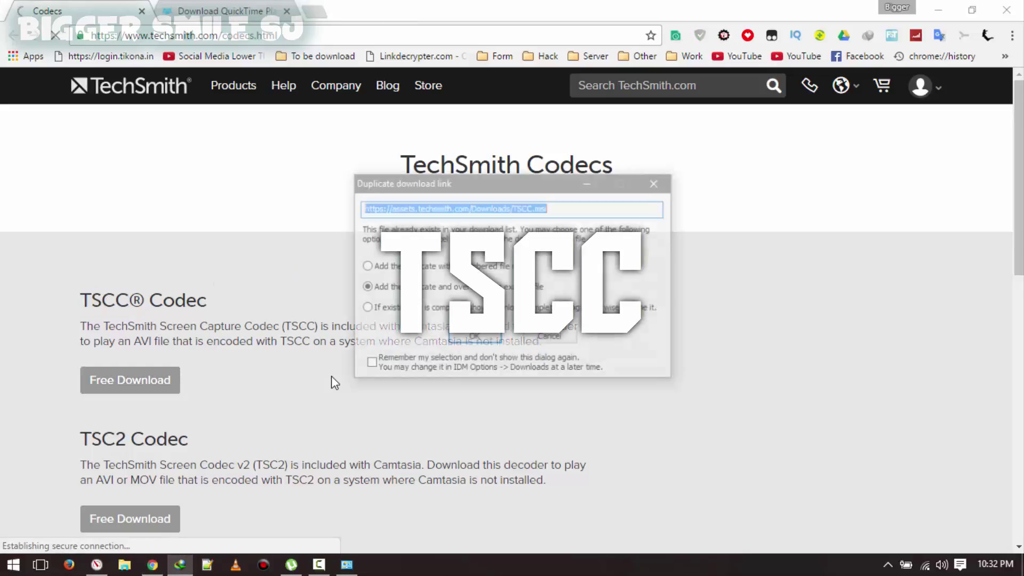
left_click(559, 343)
scroll(558, 342, "down", 3)
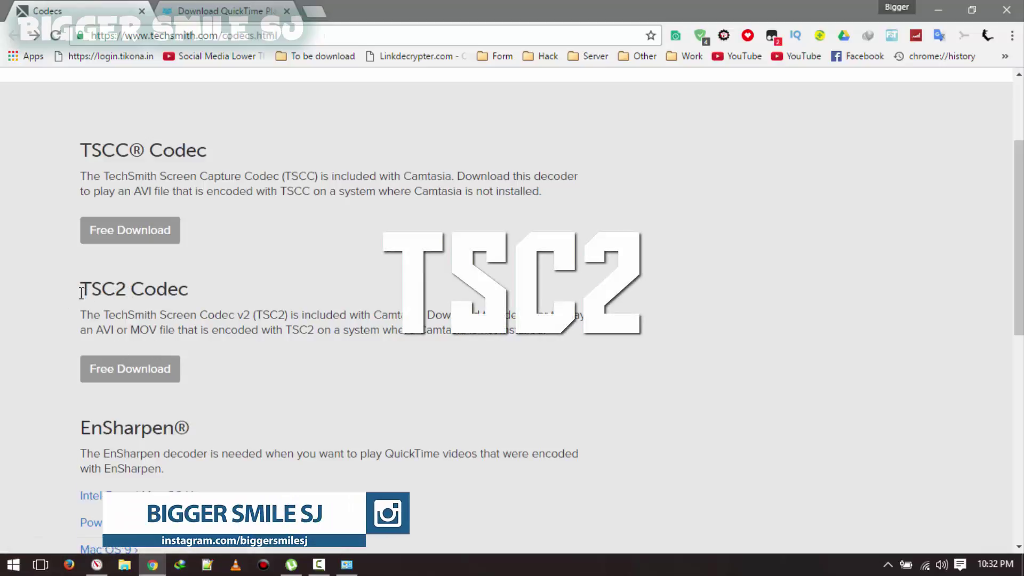
left_click(131, 372)
left_click(568, 337)
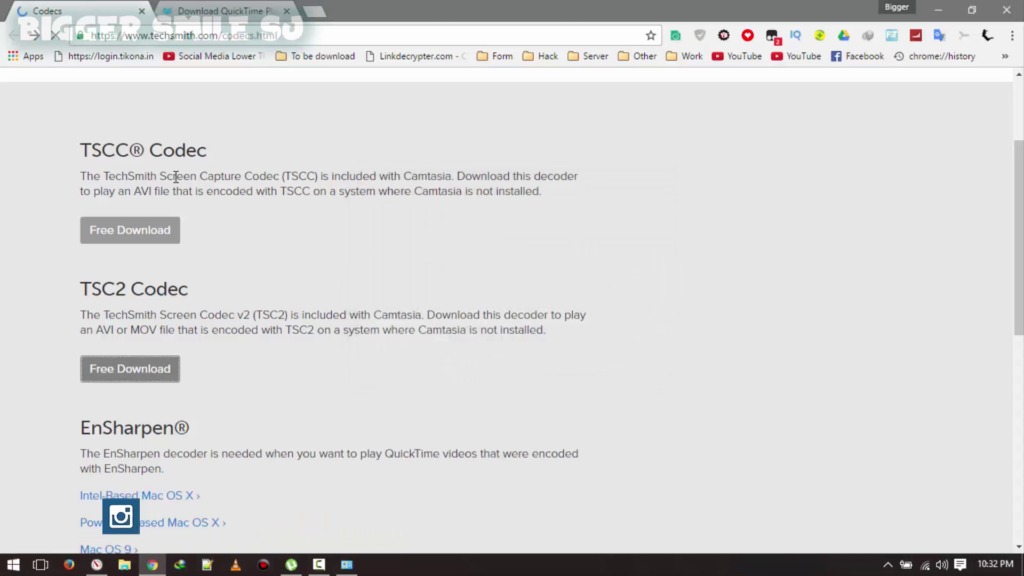
left_click(37, 38)
Step: Request the EnSharpen decoder for Windows, skipping its duplicate-download prompt
scroll(70, 200, "down", 5)
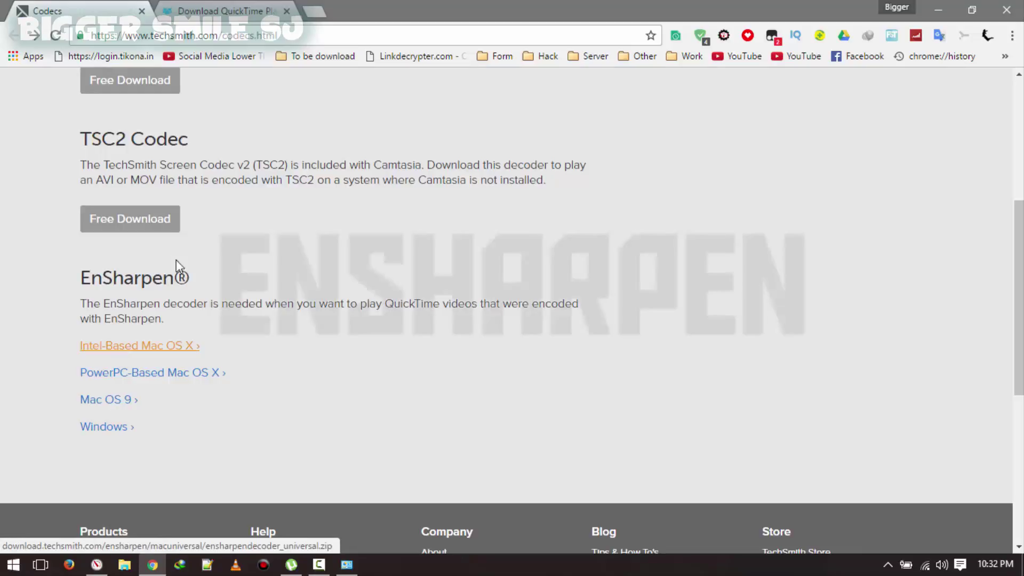
left_click_drag(79, 281, 173, 273)
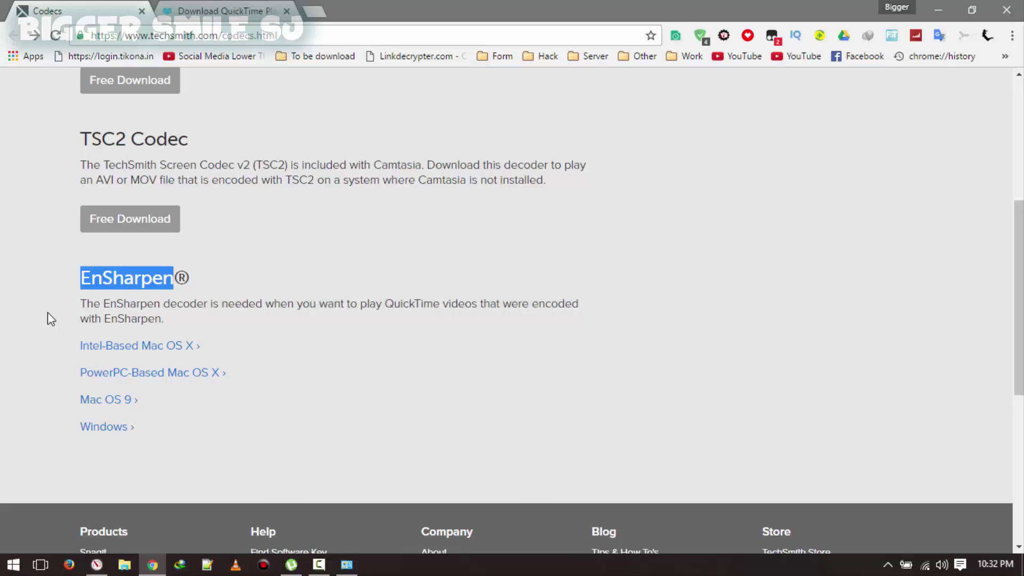
left_click(102, 430)
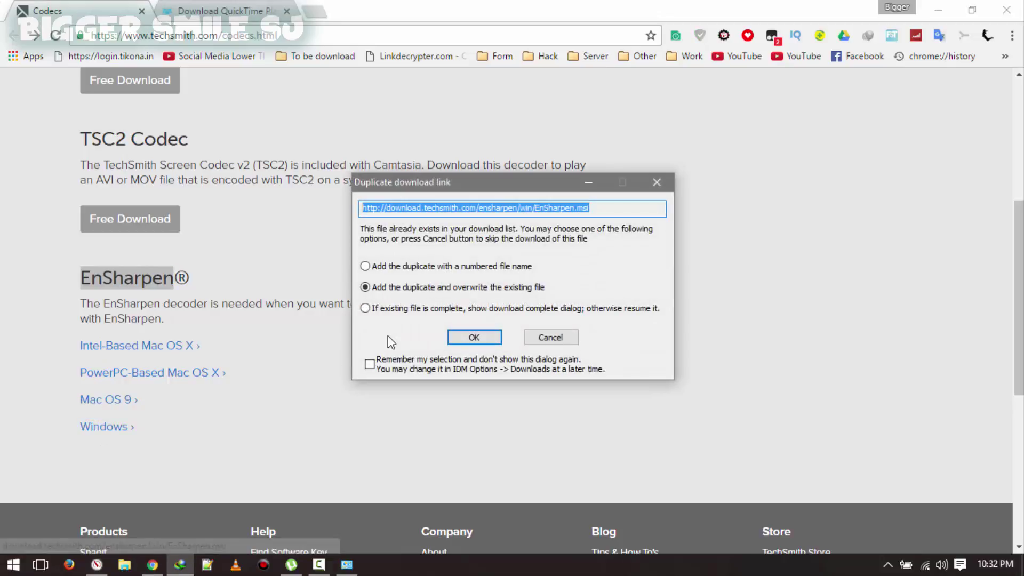
left_click(534, 338)
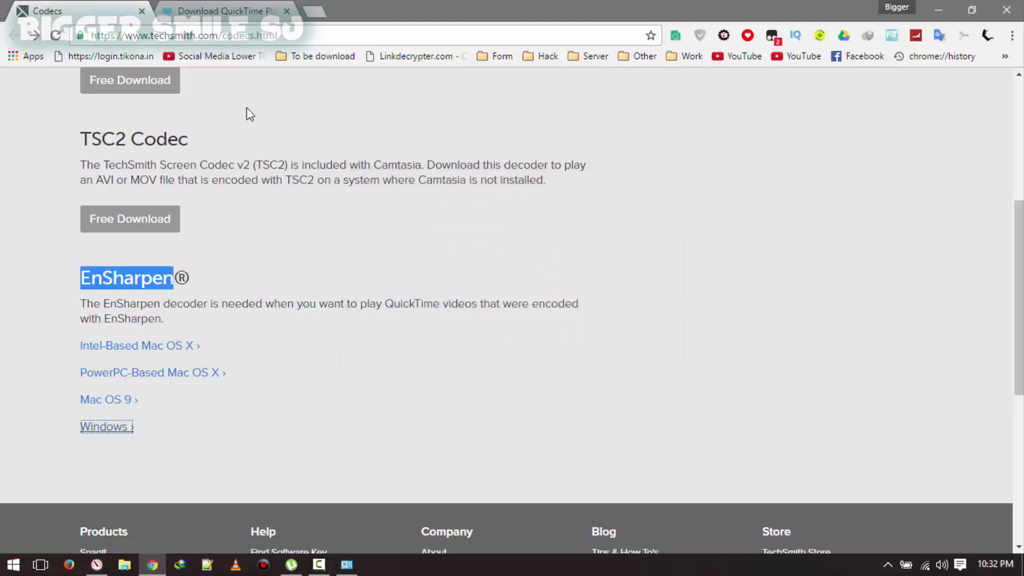
left_click(212, 35)
Step: Download quicktimeinstaller.exe for QuickTime Player 7.79.80.95 from FileHippo, closing IDM's progress window
left_click(203, 12)
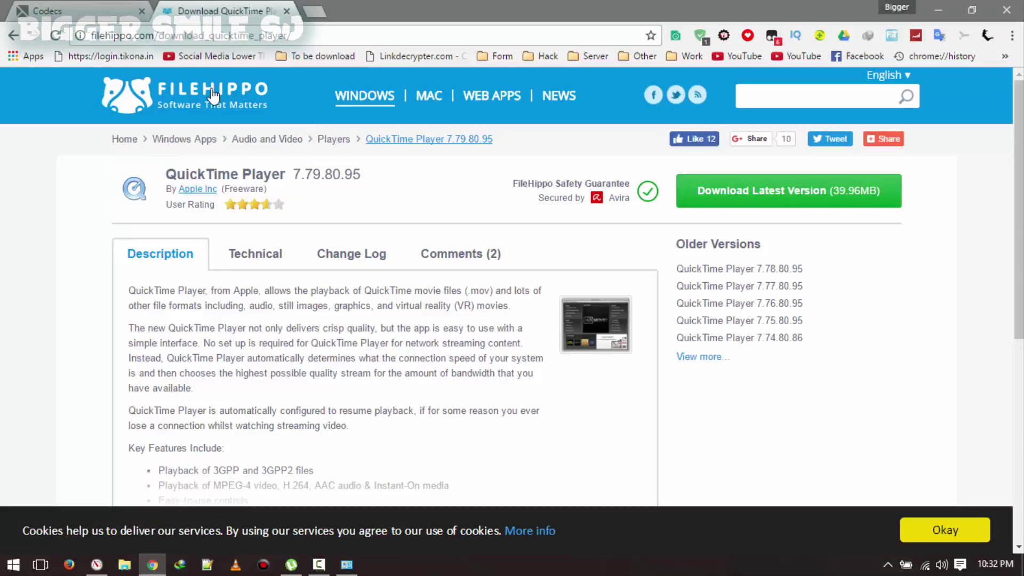
left_click_drag(162, 174, 287, 176)
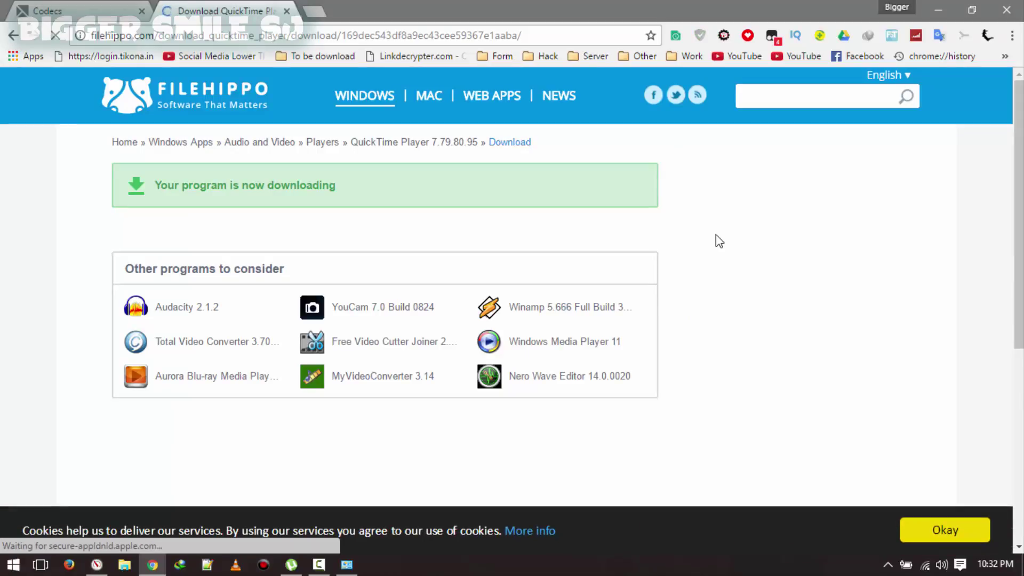
left_click(507, 334)
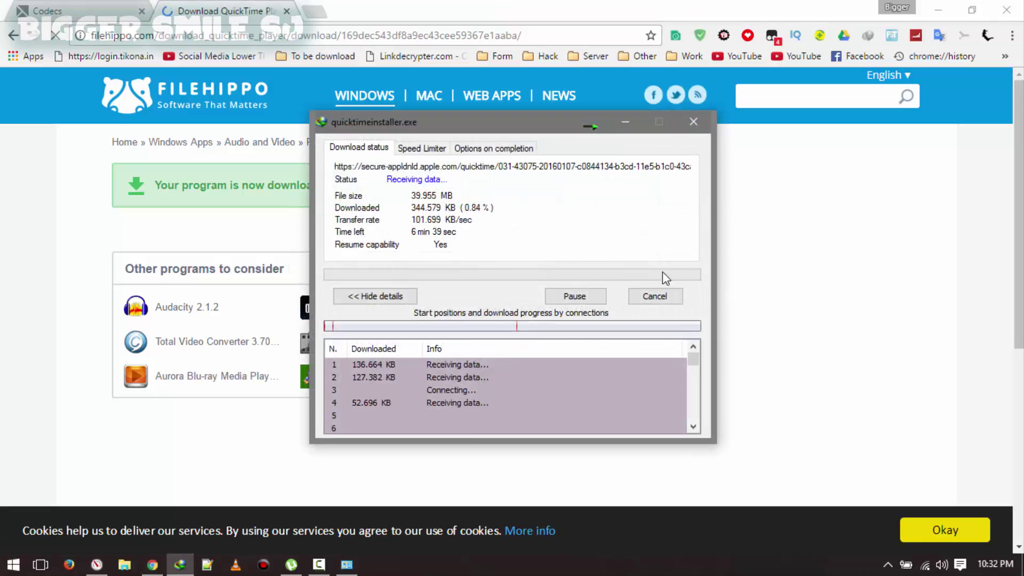
left_click(666, 298)
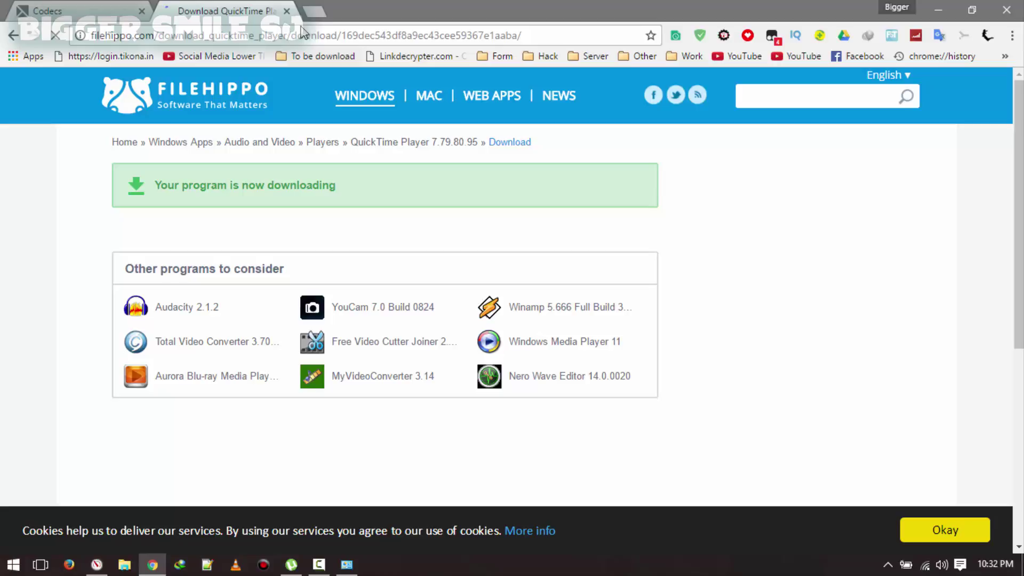
Step: Open the C 60FPS folder and copy all four installer files
left_click(938, 10)
double_click(636, 95)
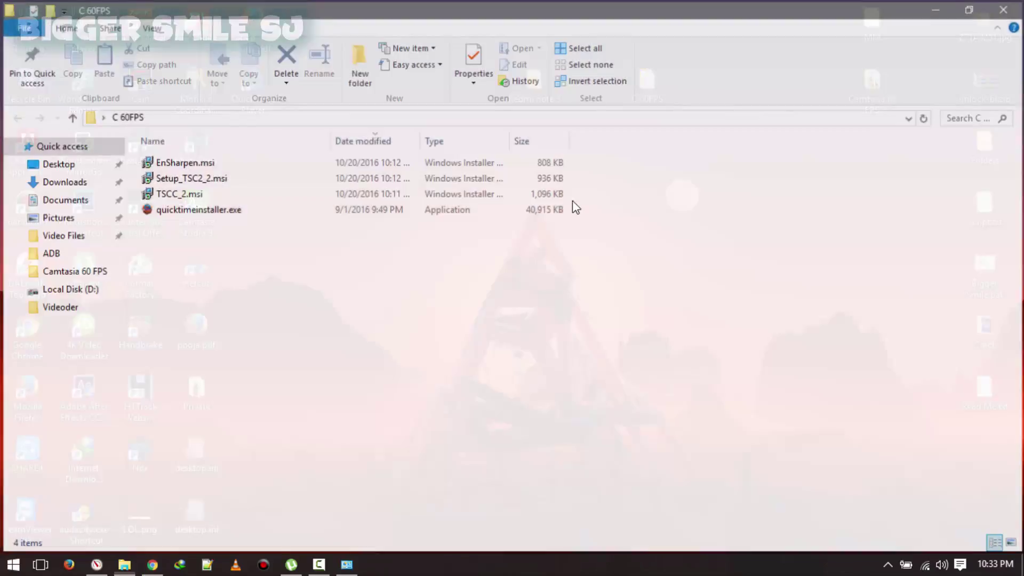
left_click_drag(542, 274, 406, 165)
key("ctrl+c")
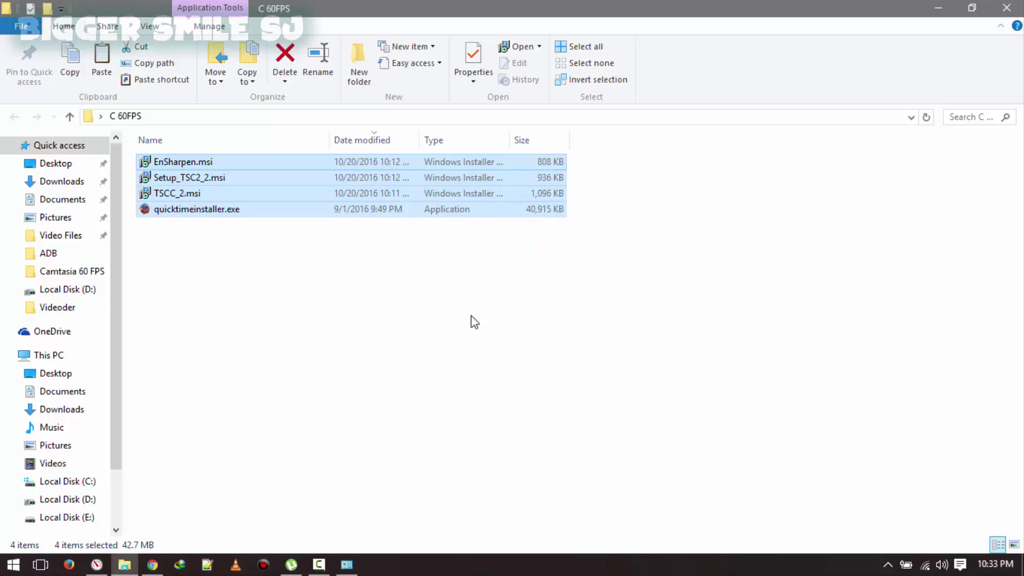
left_click(471, 316)
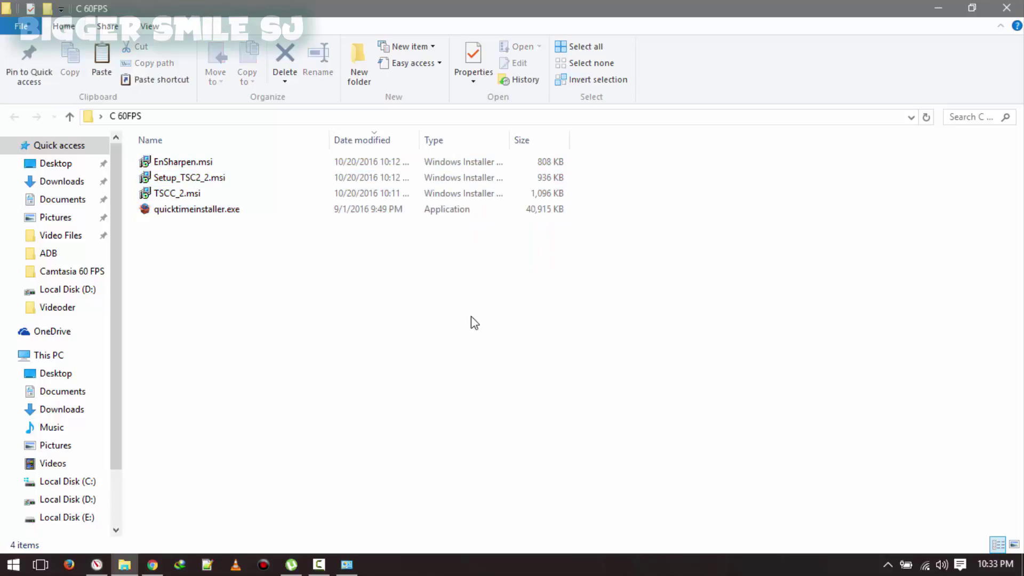
Step: Run quicktimeinstaller.exe, then cancel the setup without modifying QuickTime 7
left_click(211, 215)
double_click(211, 215)
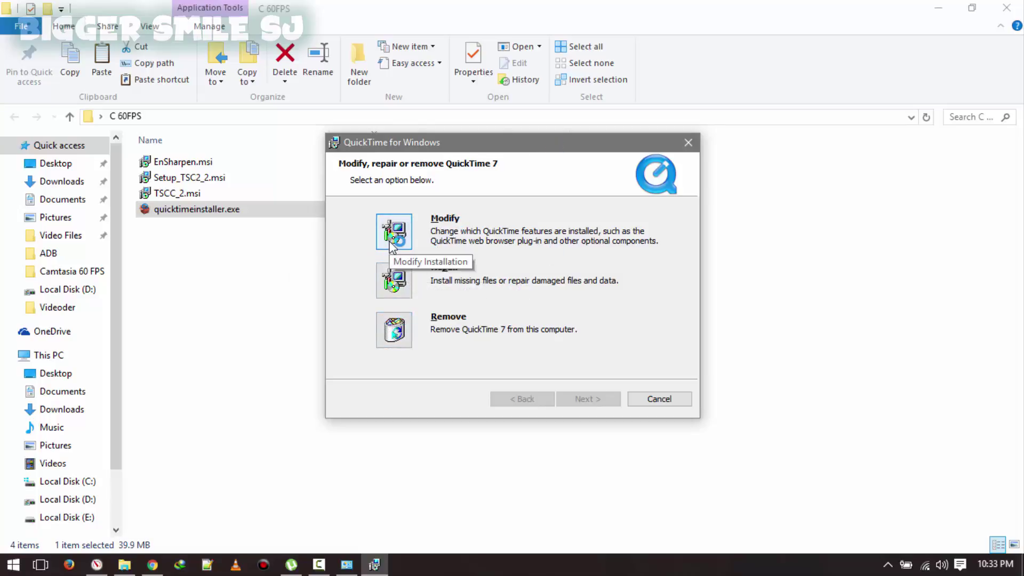
left_click(392, 244)
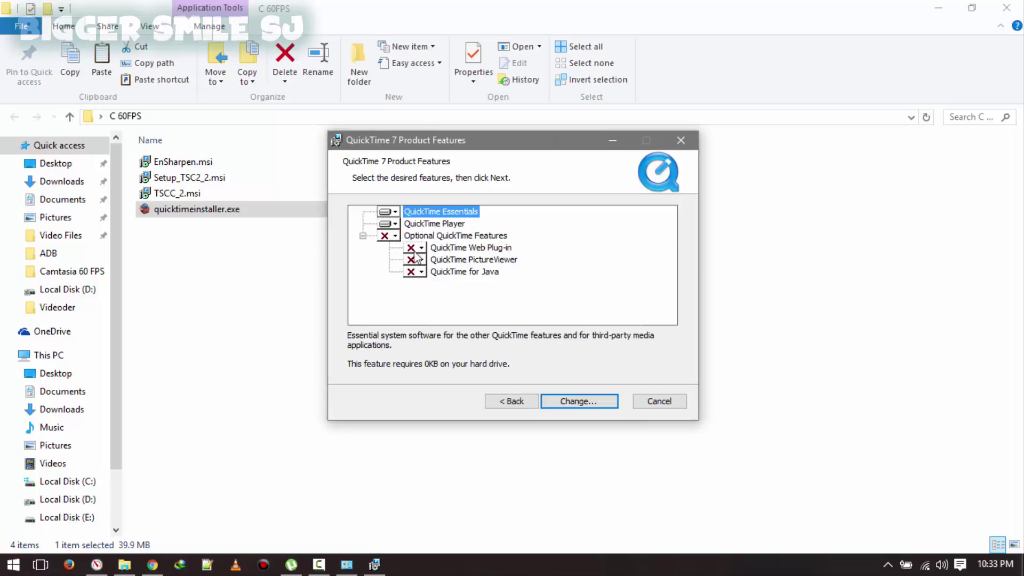
left_click(512, 401)
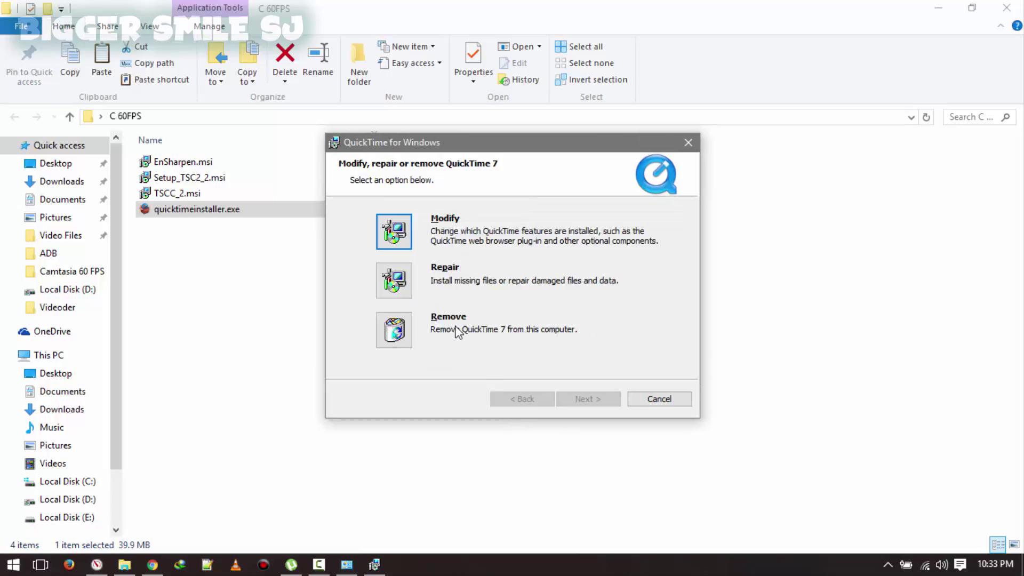
left_click(661, 400)
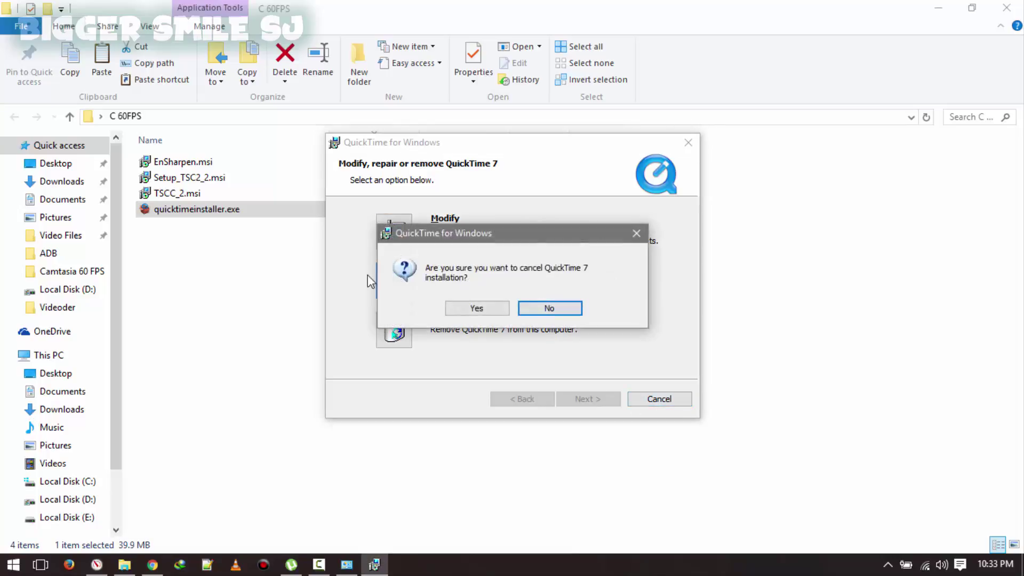
left_click(470, 307)
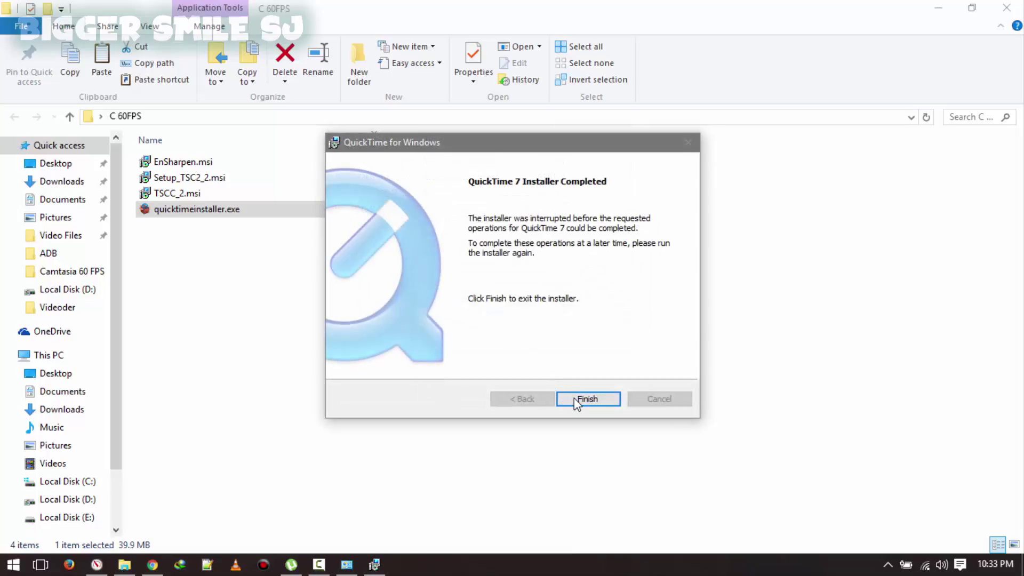
left_click(587, 399)
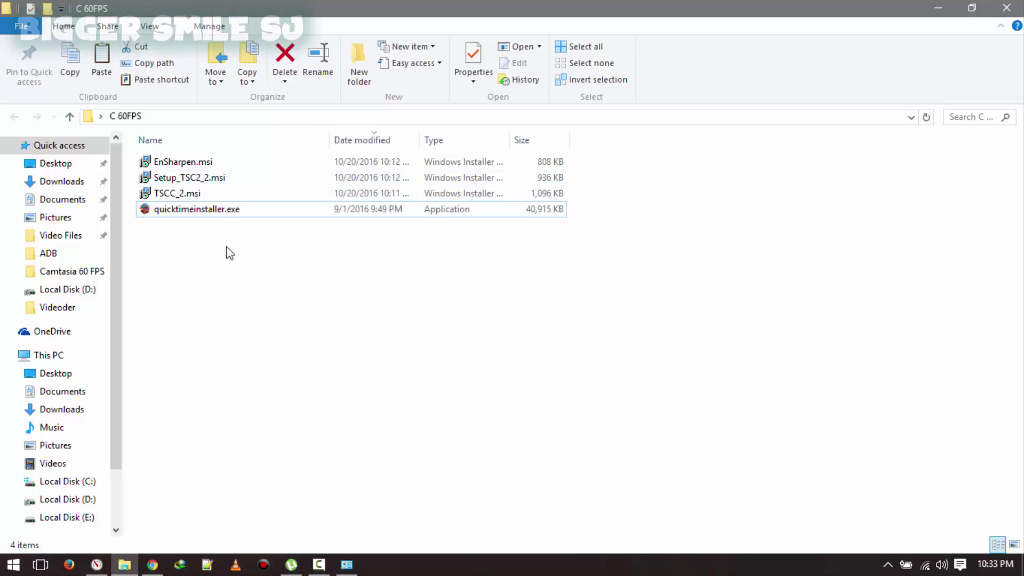
Step: Start EnSharpen.msi setup, then cancel and close the wizard
double_click(184, 163)
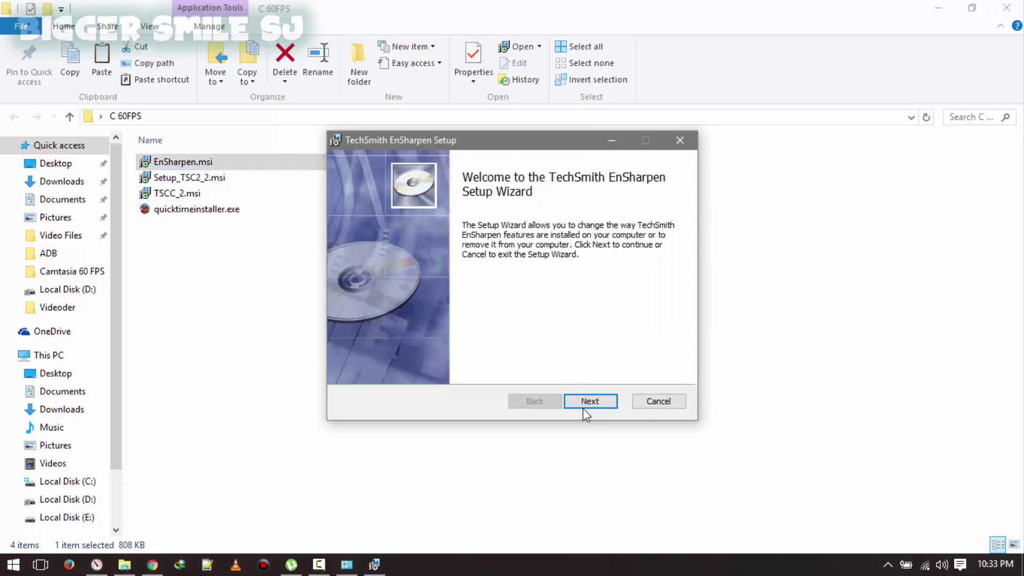
left_click(586, 404)
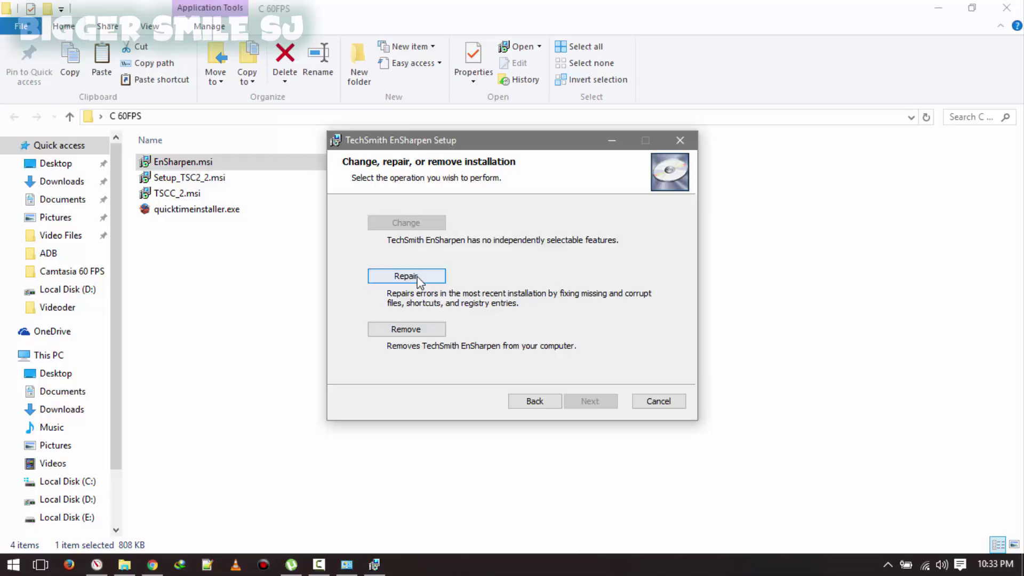
left_click(653, 401)
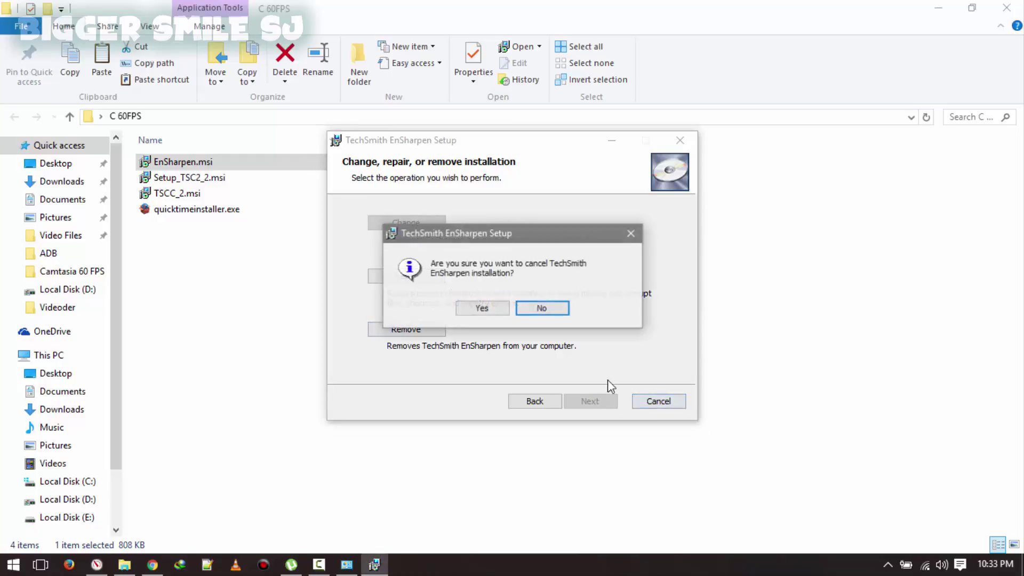
left_click(499, 309)
left_click(590, 400)
Step: Run Setup_TSC2_2.msi and TSCC_2.msi, dismissing each 'already installed' error
double_click(244, 176)
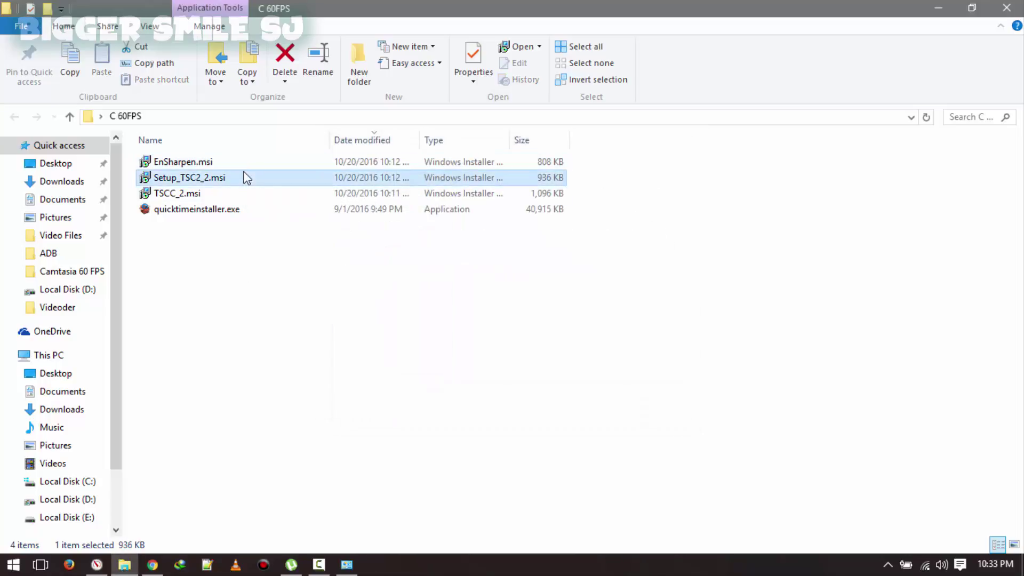
left_click(608, 329)
double_click(171, 178)
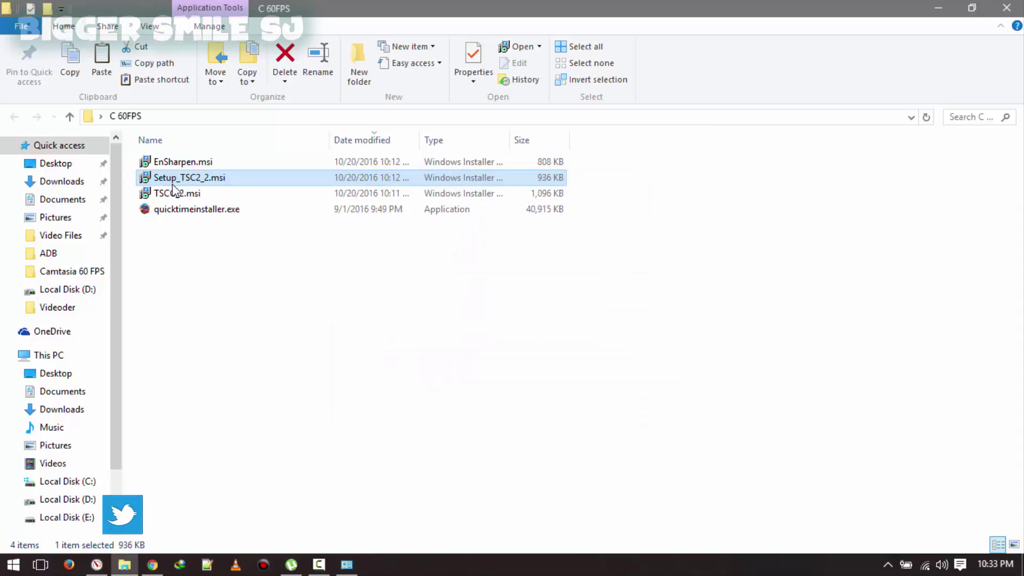
left_click(609, 326)
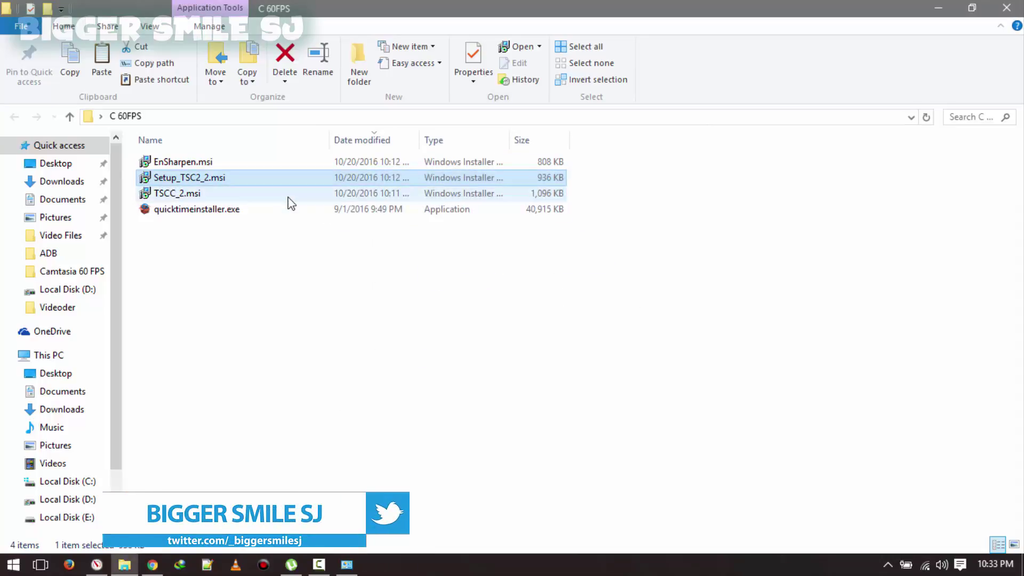
double_click(287, 198)
left_click(609, 326)
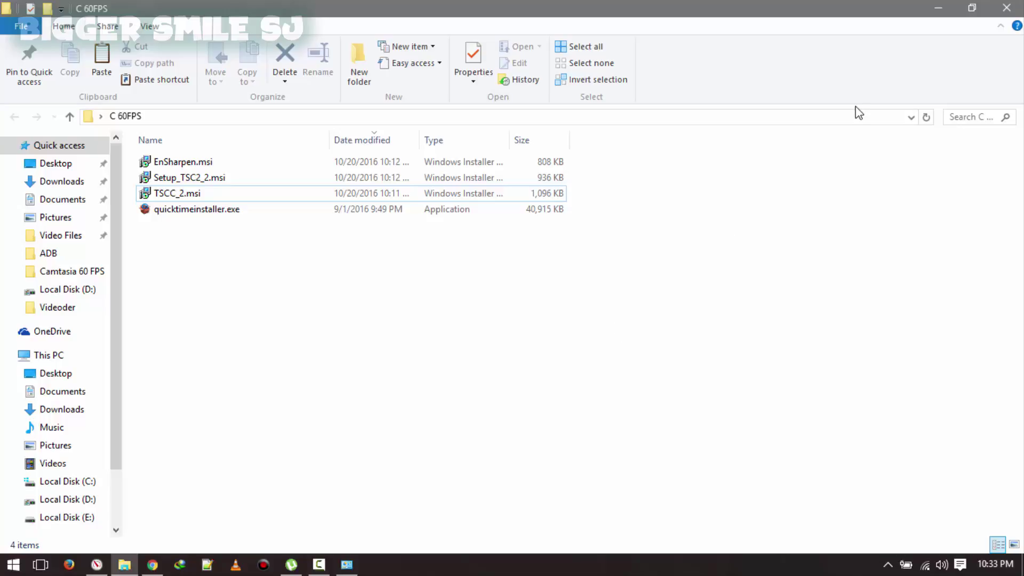
Step: Close the C 60FPS folder and launch Camtasia Studio 8 from its desktop shortcut
left_click(1006, 7)
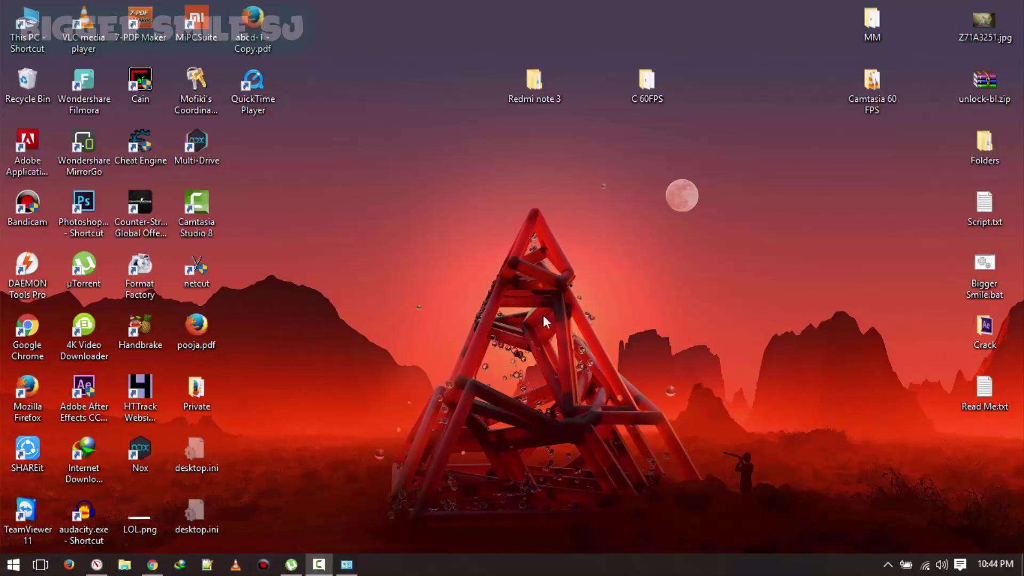
double_click(216, 205)
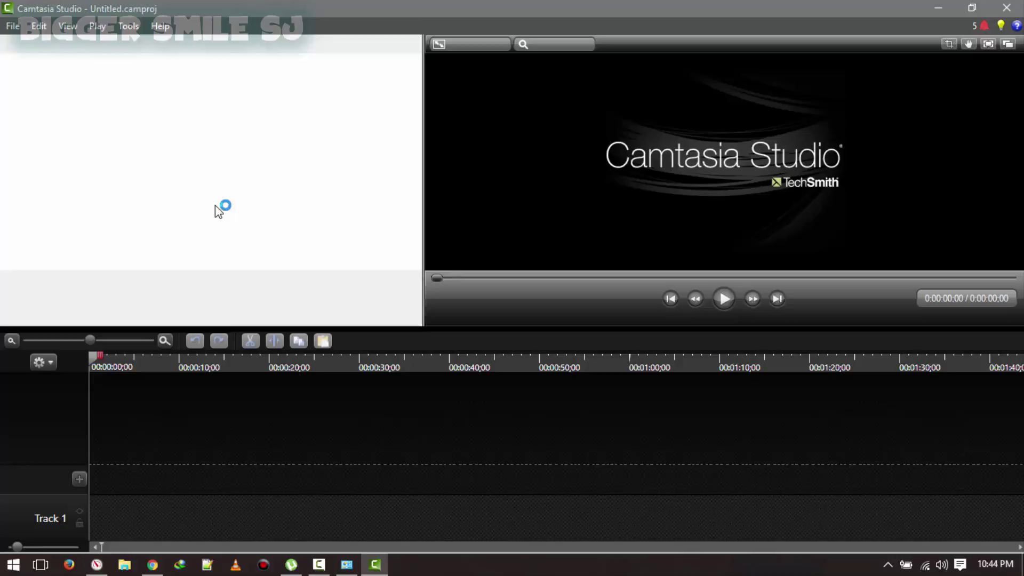
Step: Import SS Final.mp4 and WATERMARK1.png into the Clip Bin
left_click(418, 253)
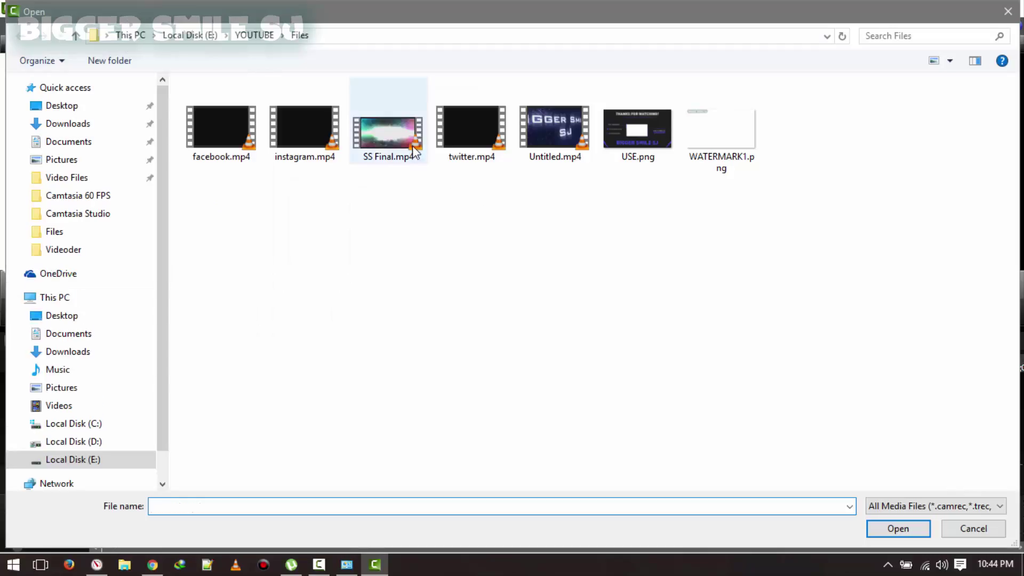
left_click(416, 151)
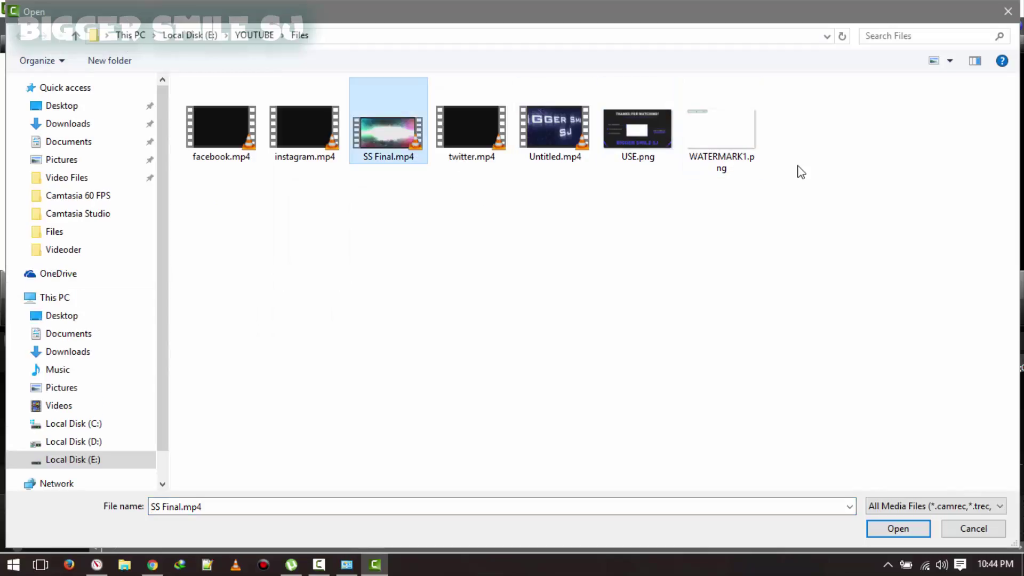
left_click(694, 160, "ctrl")
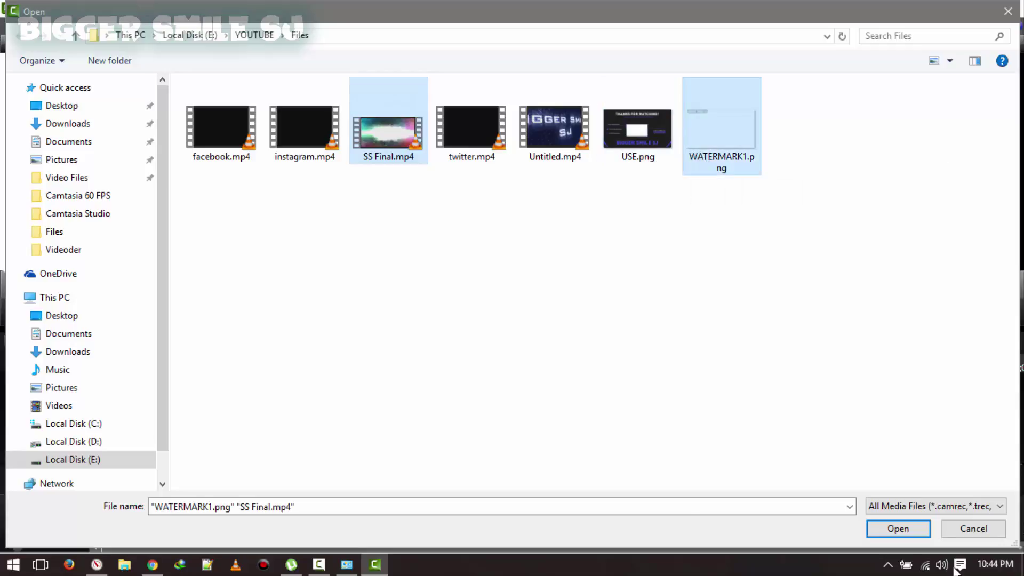
left_click(919, 533)
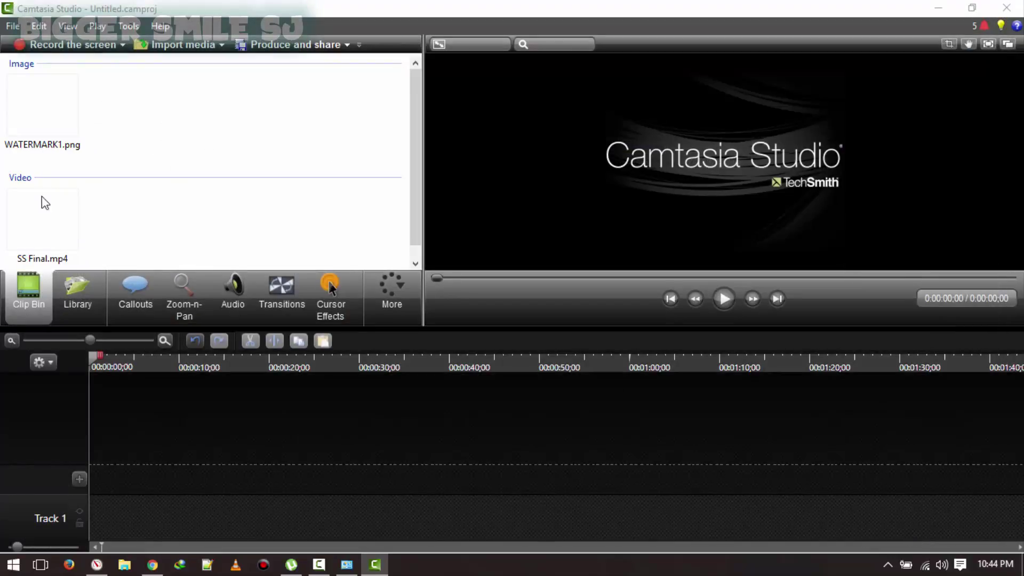
Step: Place SS Final.mp4 on Track 1 and WATERMARK1.png on Track 2, then play the preview
left_click_drag(68, 204, 68, 522)
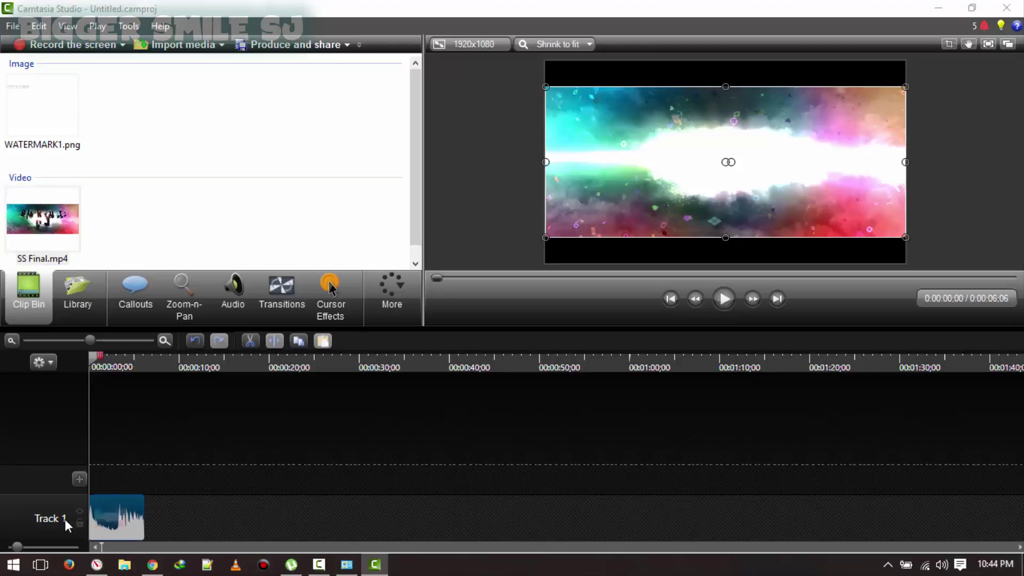
left_click_drag(42, 106, 178, 502)
mouse_move(128, 479)
left_mouse_down()
mouse_move(167, 484)
mouse_move(107, 472)
mouse_move(147, 481)
left_mouse_up()
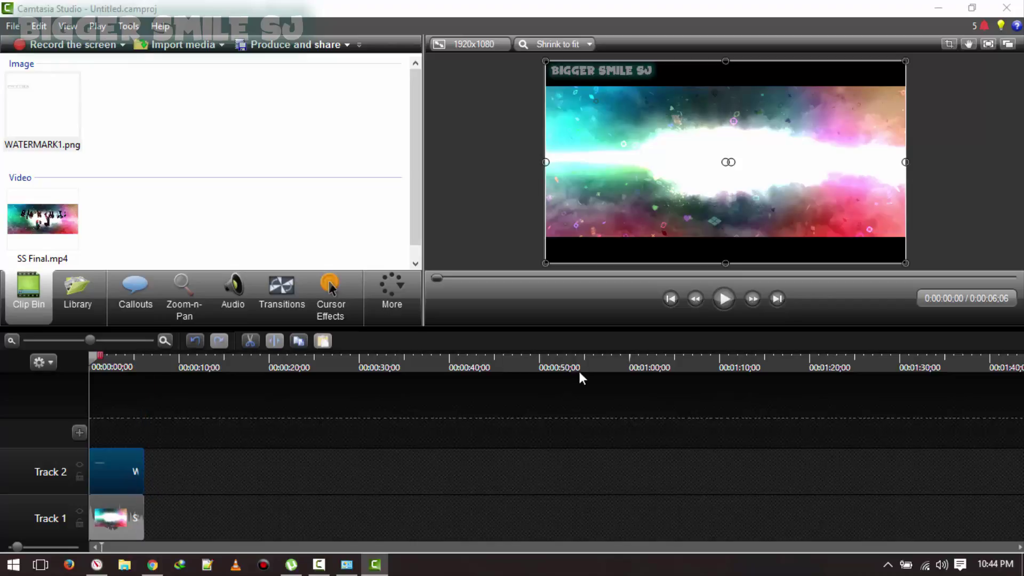
left_click(719, 300)
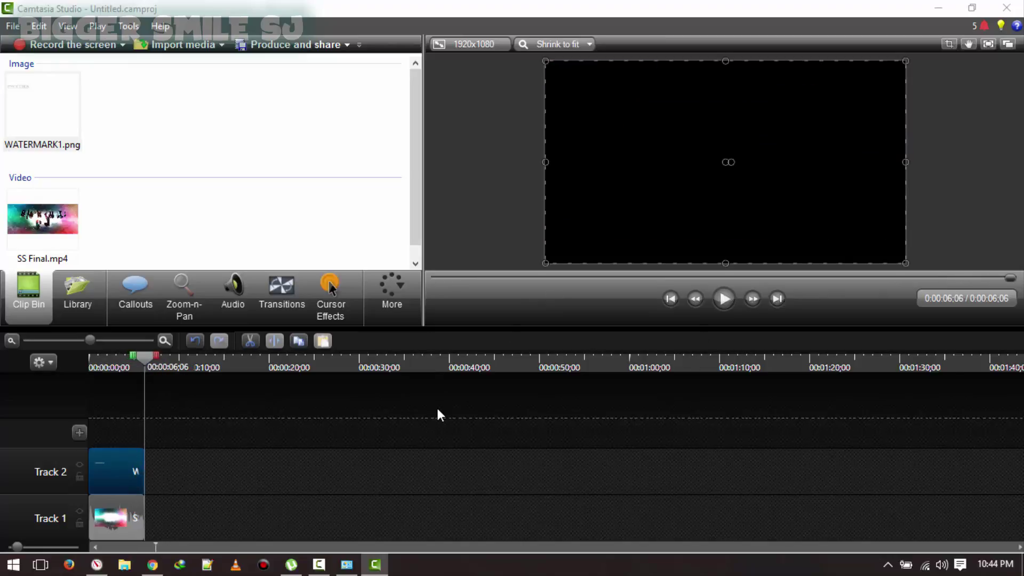
Step: From the Production Wizard's preset dropdown, choose Add / Edit preset
left_click(261, 48)
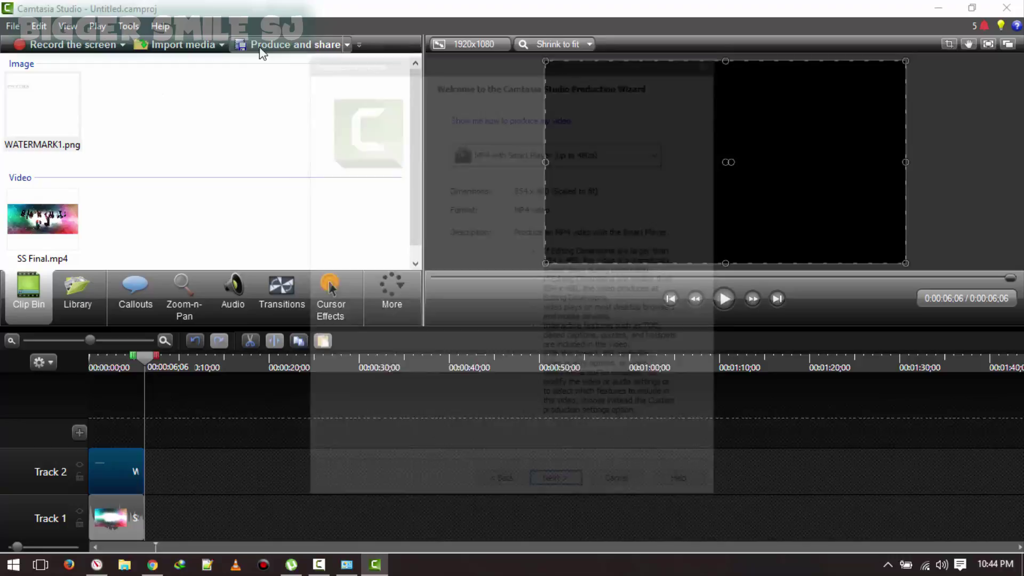
left_click(660, 154)
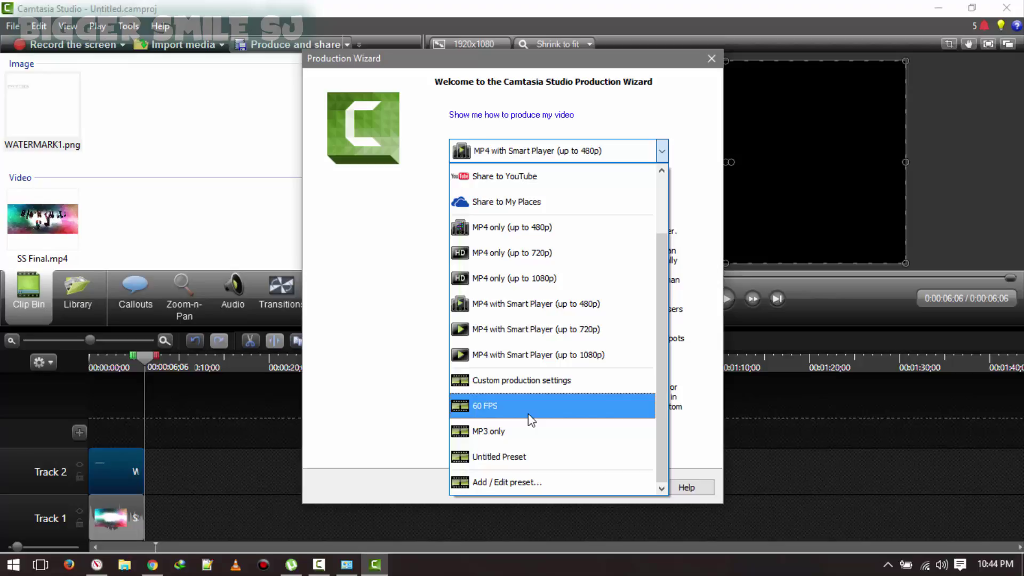
left_click(539, 482)
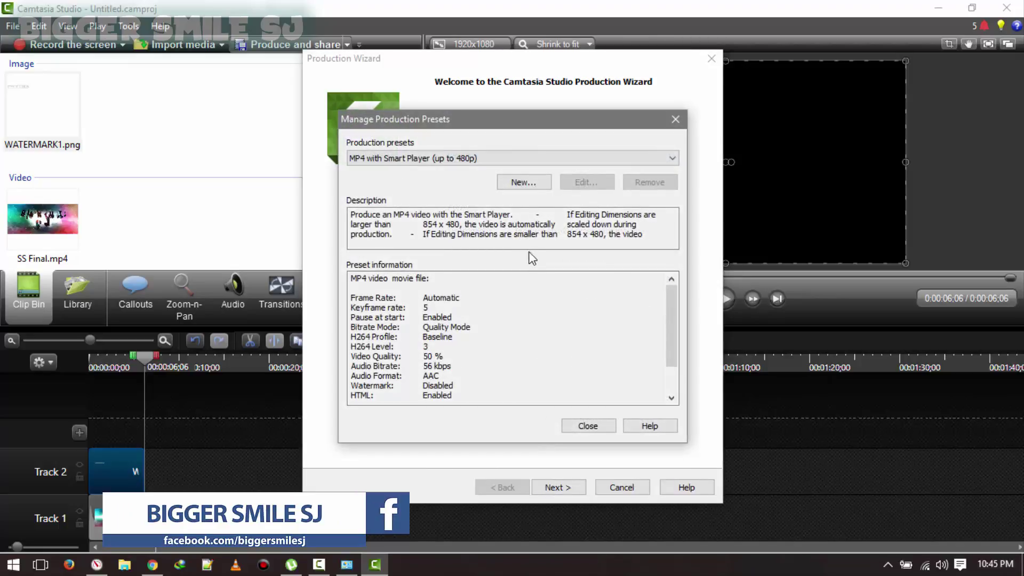
Step: Create a new preset named 'Tutorial 60 Frame' using MOV - QuickTime movie format
left_click(522, 183)
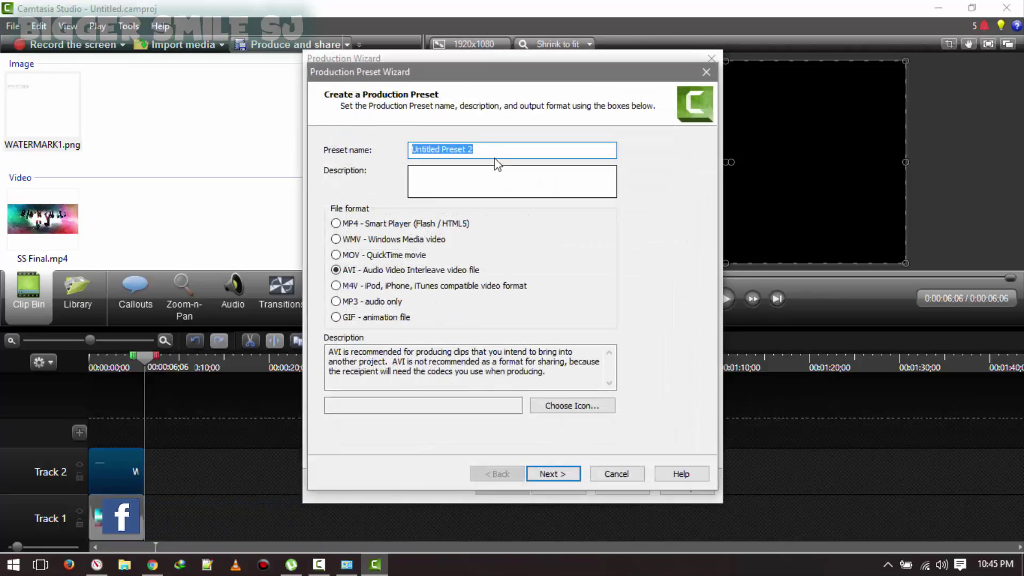
left_click(491, 154)
left_click_drag(490, 154, 363, 155)
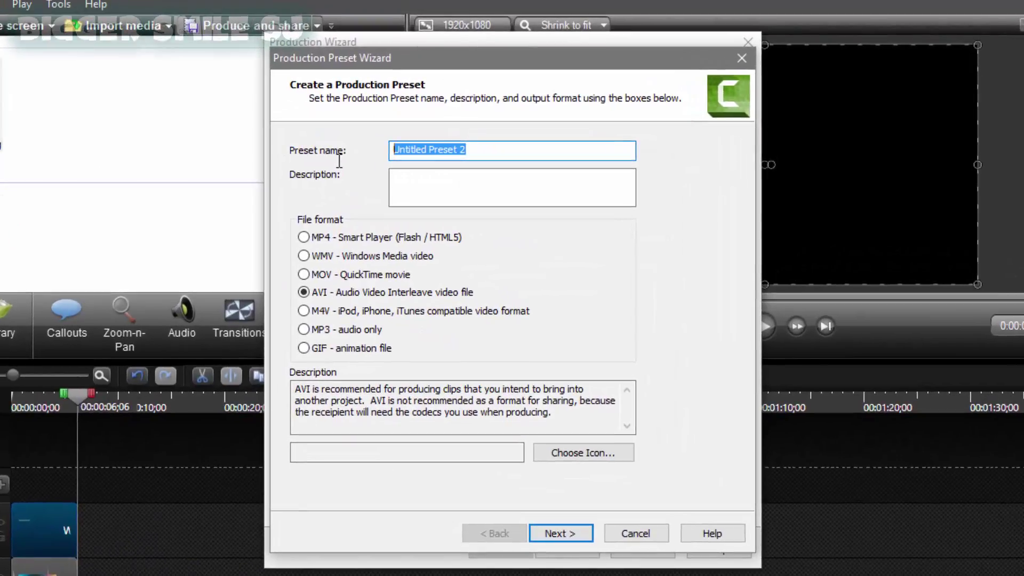
type("Tutorial  60 Frame")
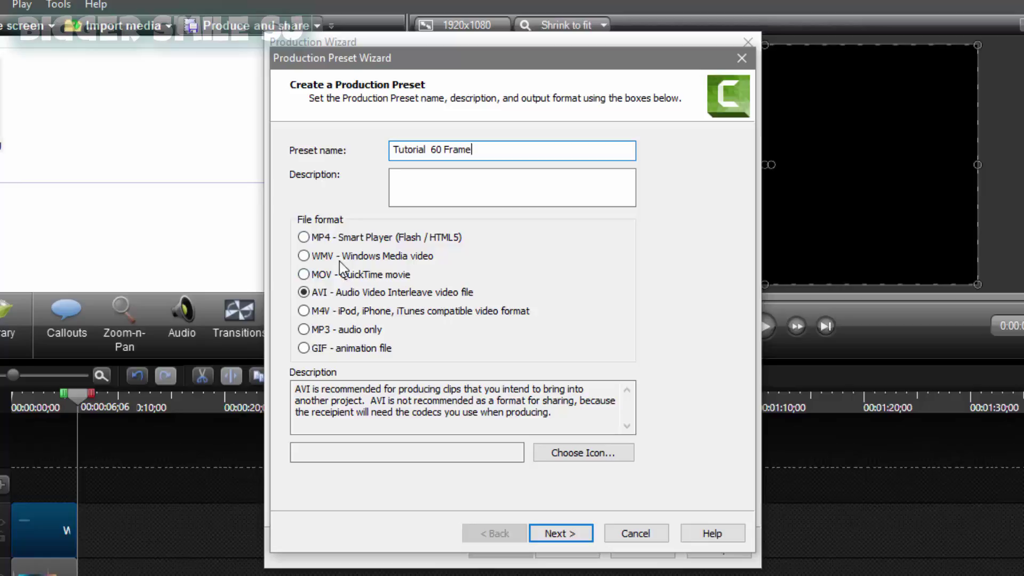
left_click(304, 275)
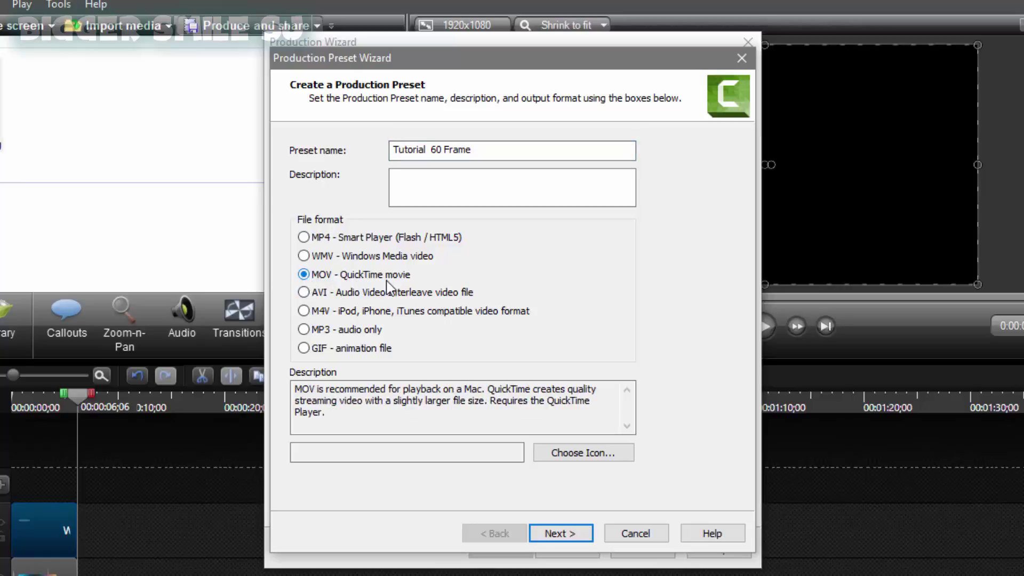
Step: Open the QuickTime video compression settings and keep H.264 as the compression type
left_click(569, 537)
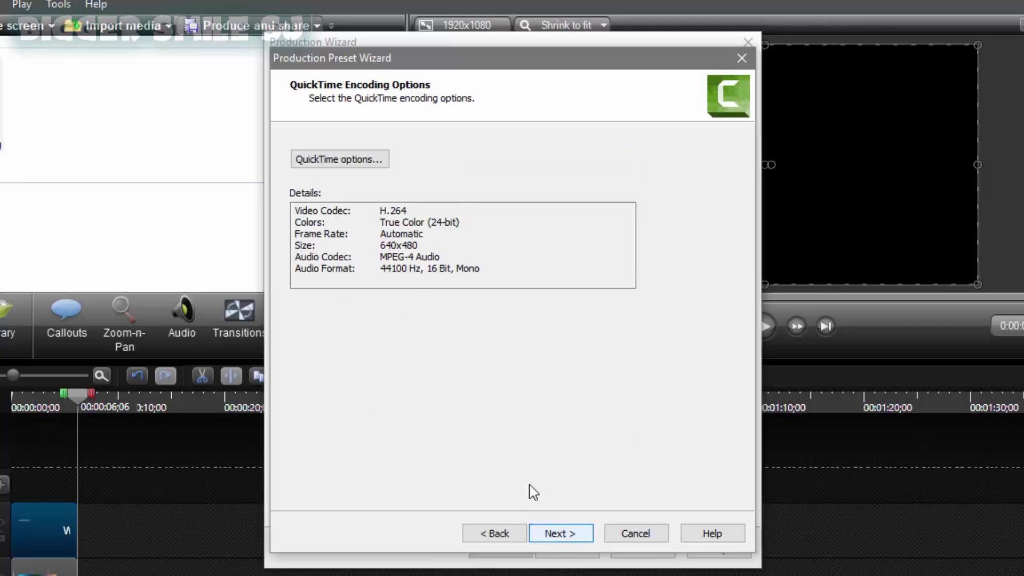
left_click(353, 164)
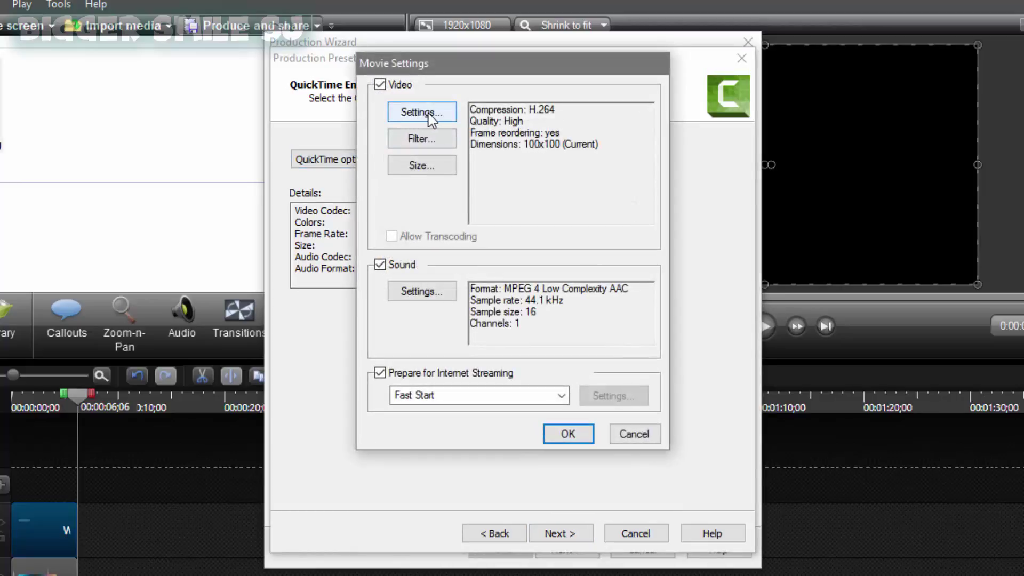
left_click(421, 112)
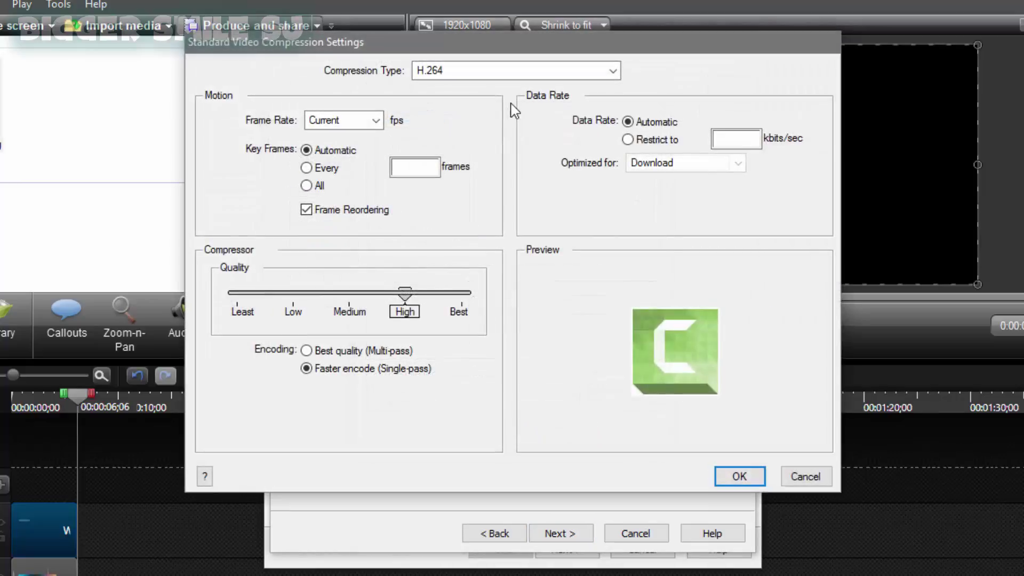
left_click(468, 75)
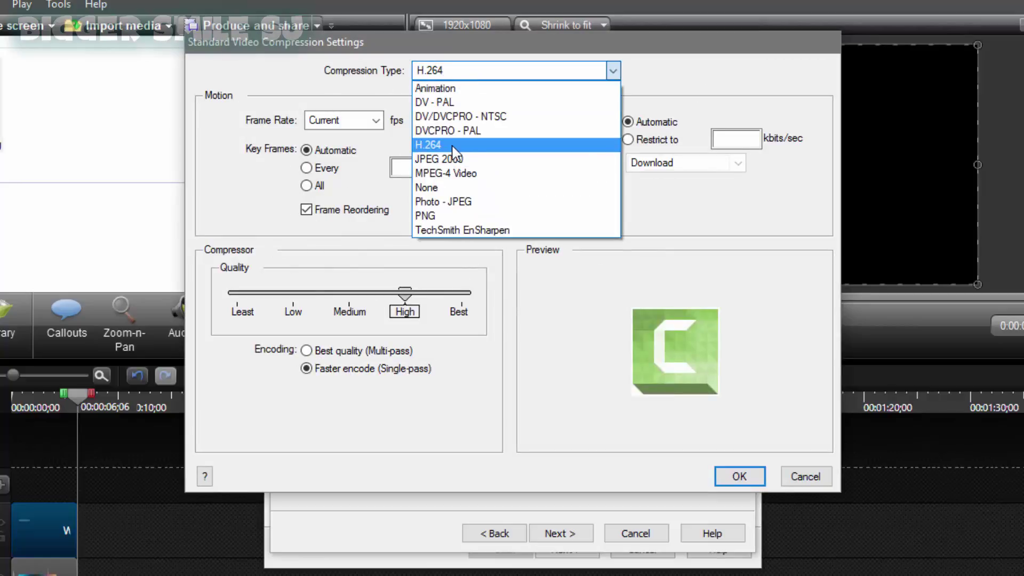
left_click(452, 146)
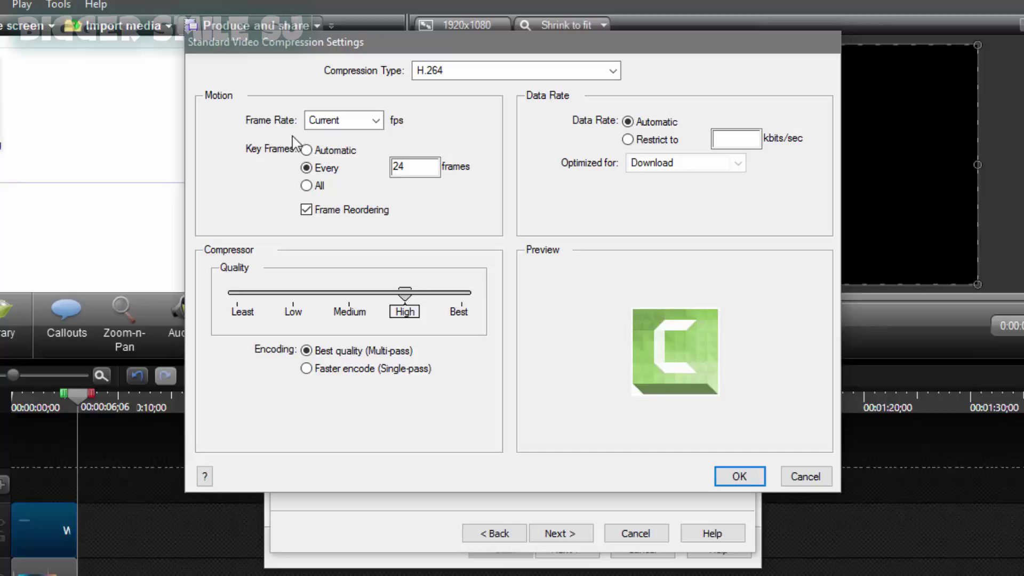
Step: Set the video frame rate to 60 fps
left_click(376, 120)
key("Escape")
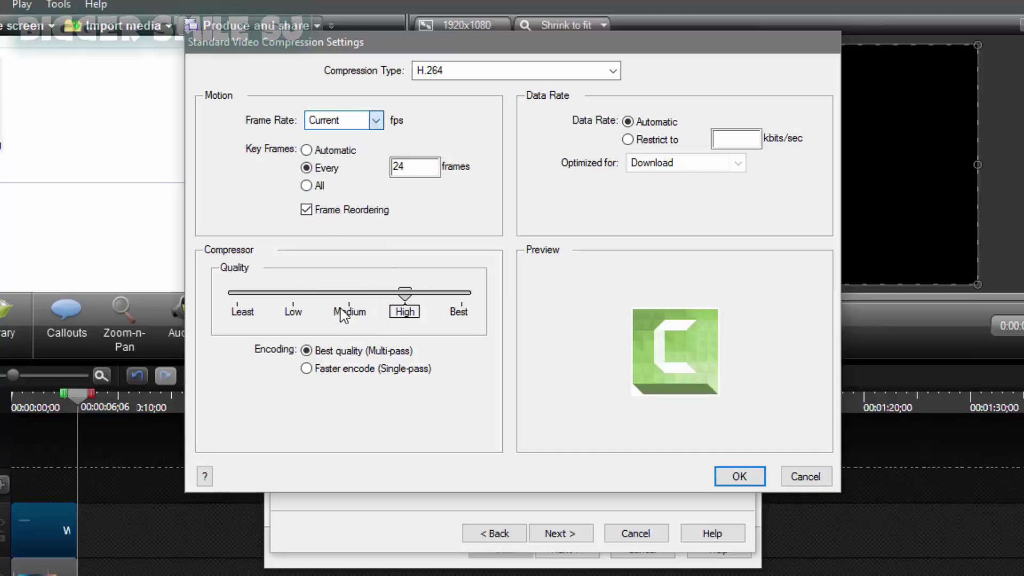
key("6")
left_click(377, 123)
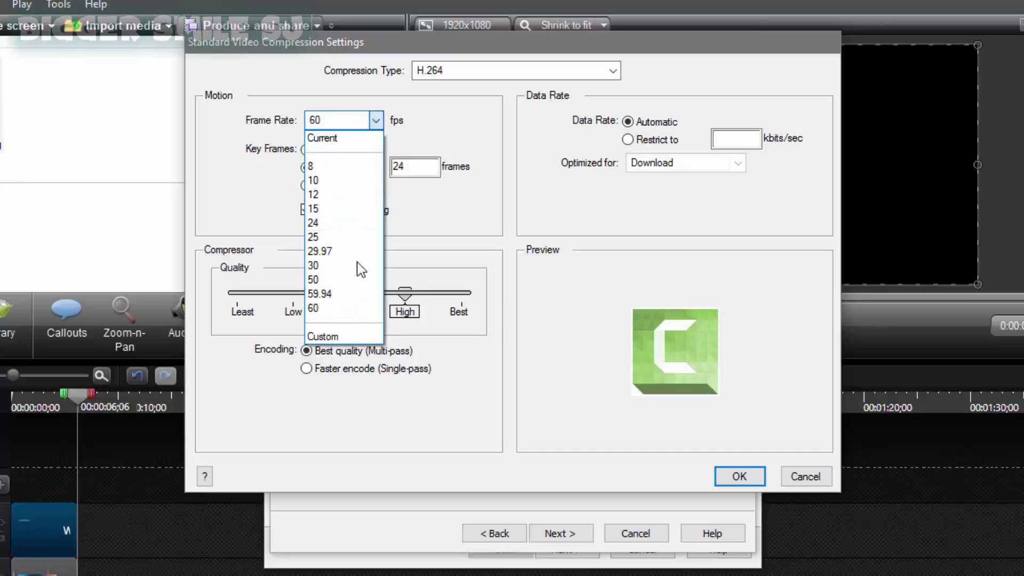
left_click(347, 334)
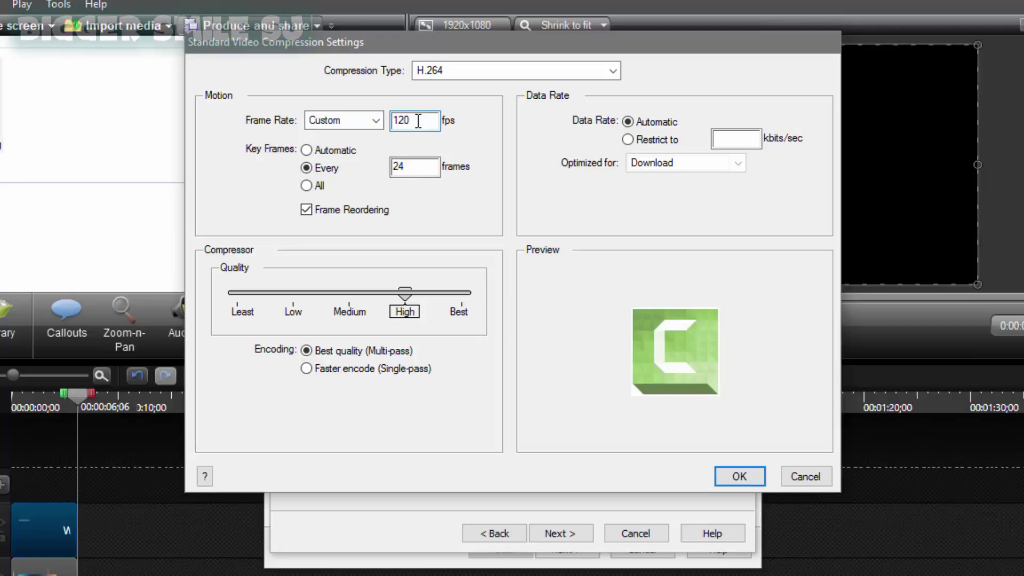
left_click(376, 120)
left_click(341, 312)
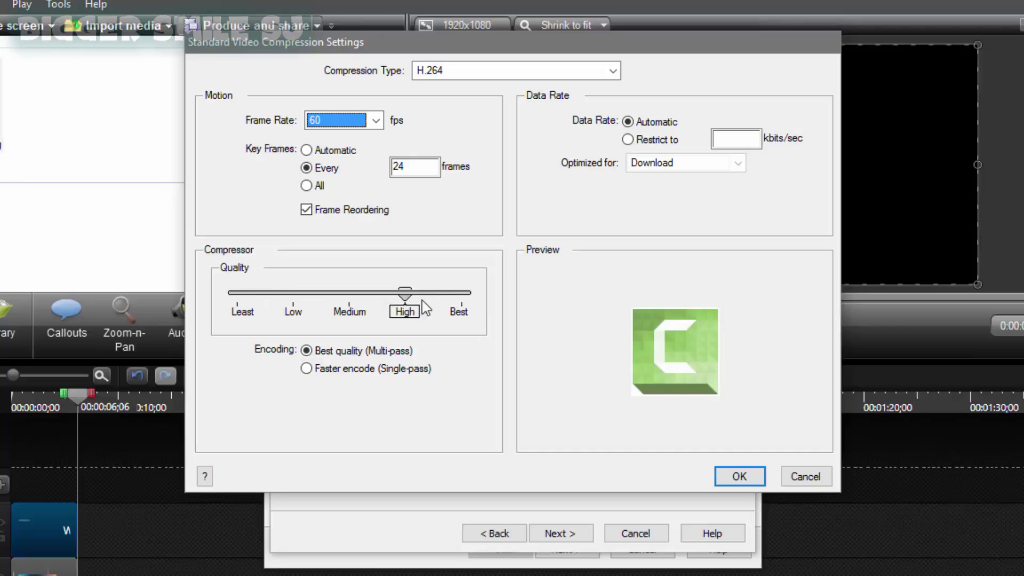
Step: Set compression quality to about High and confirm both settings dialogs
left_click(489, 301)
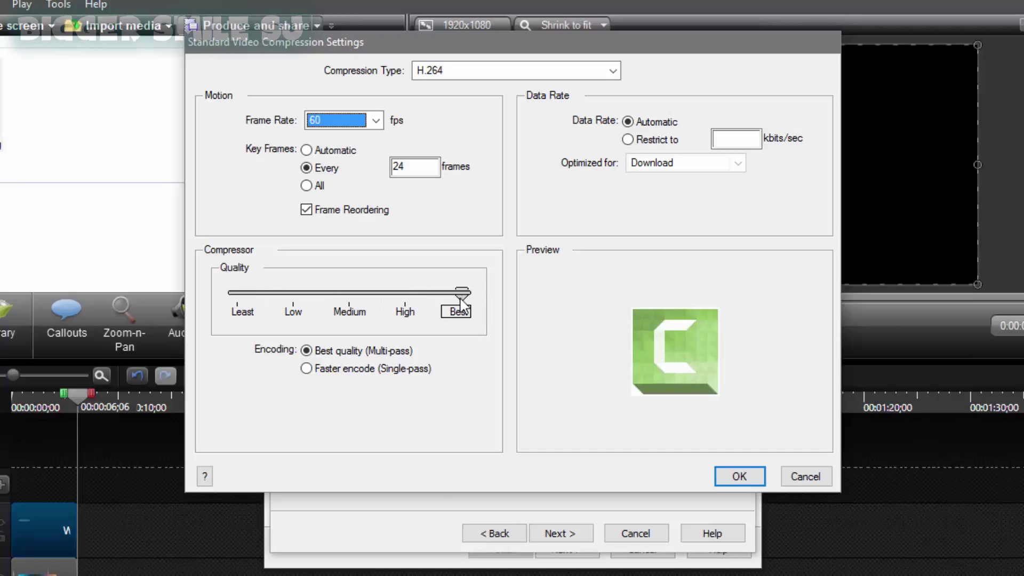
left_click_drag(461, 297, 405, 296)
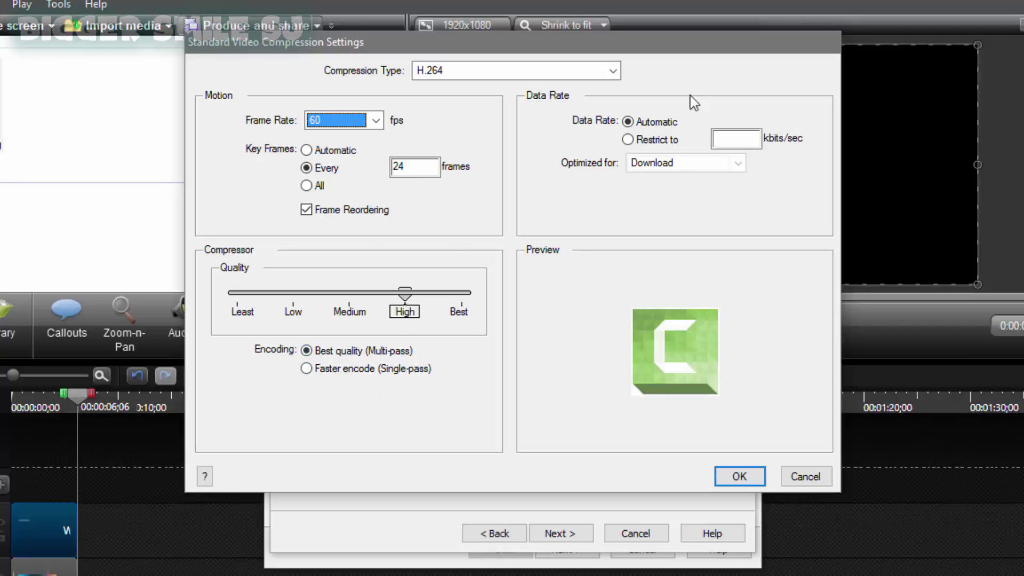
left_click(736, 477)
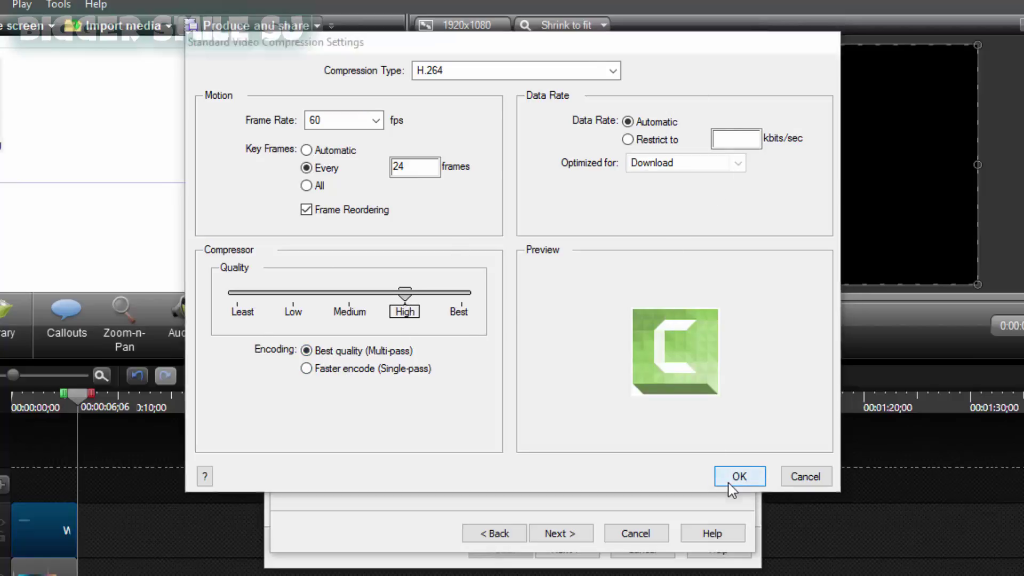
left_click(586, 440)
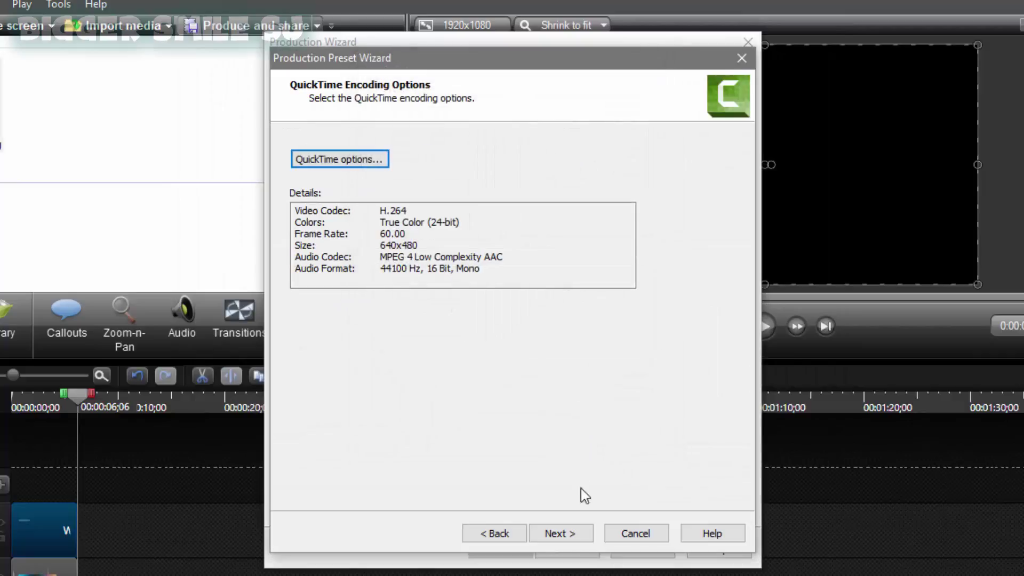
Step: Finish the Tutorial 60 Frame preset using the 1920x1080 editing dimensions as video size
left_click(572, 538)
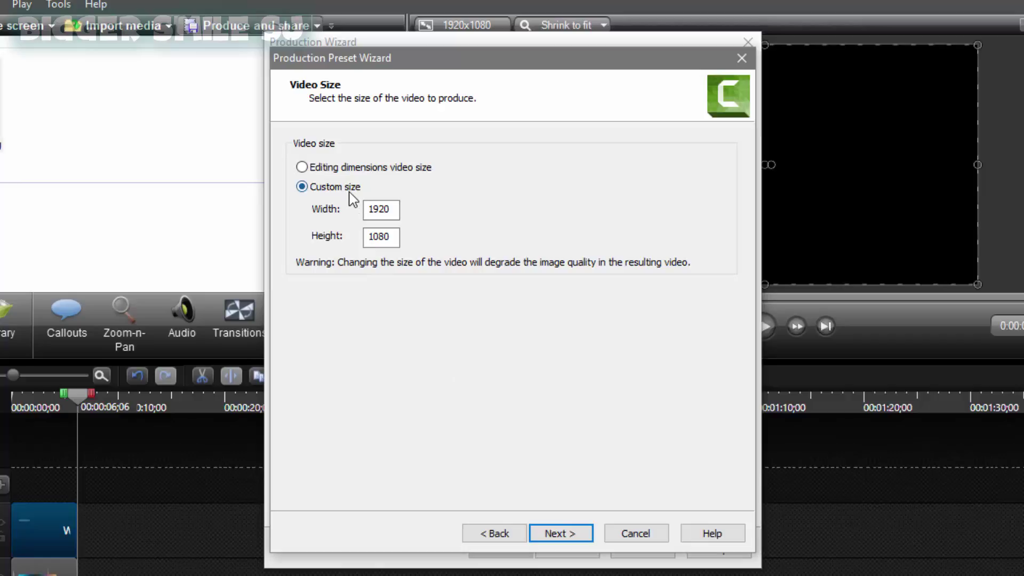
left_click(329, 173)
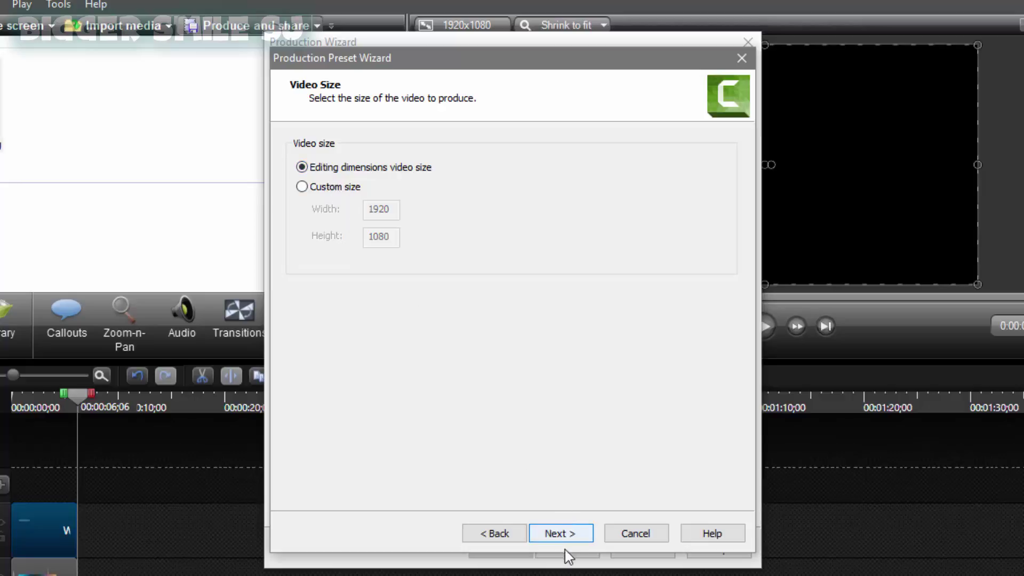
left_click(562, 536)
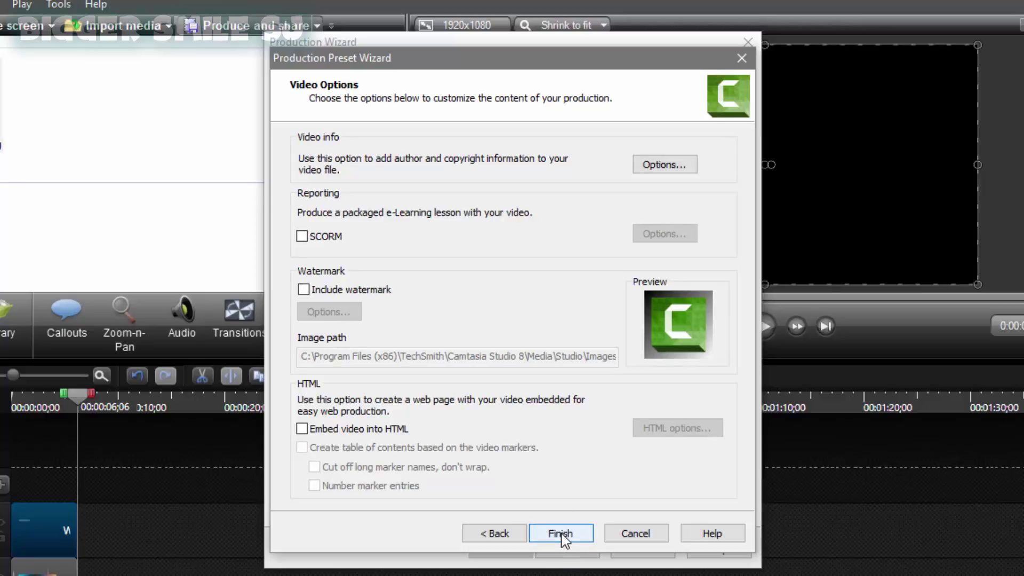
left_click(562, 534)
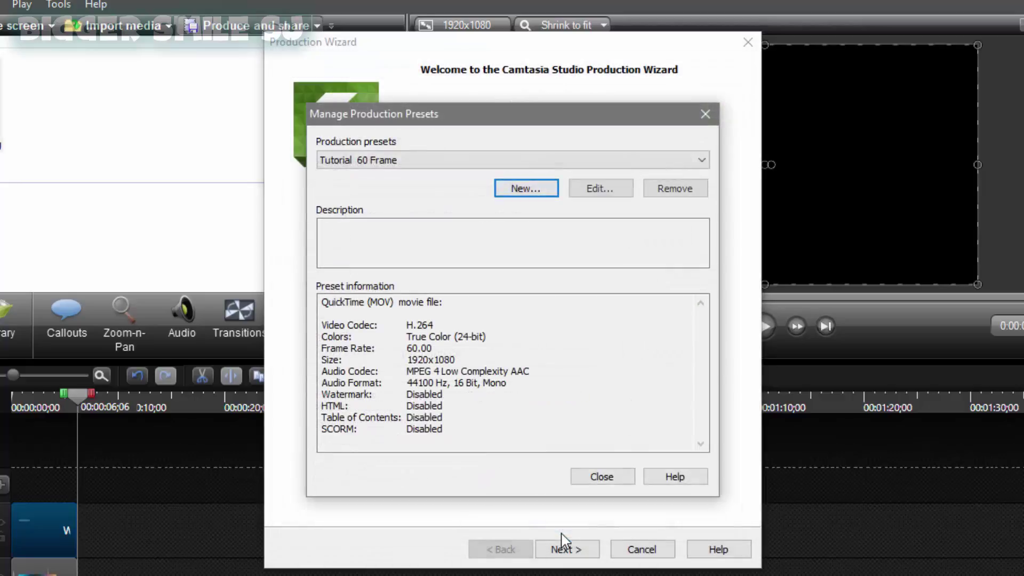
Step: Close the preset manager and select Tutorial 60 Frame in the Production Wizard
left_click(613, 476)
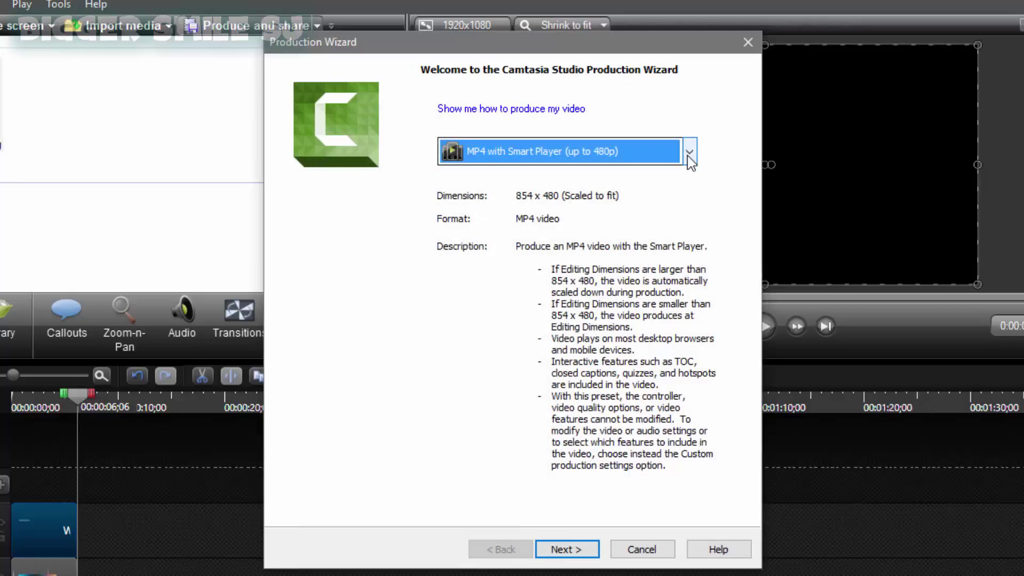
left_click(689, 154)
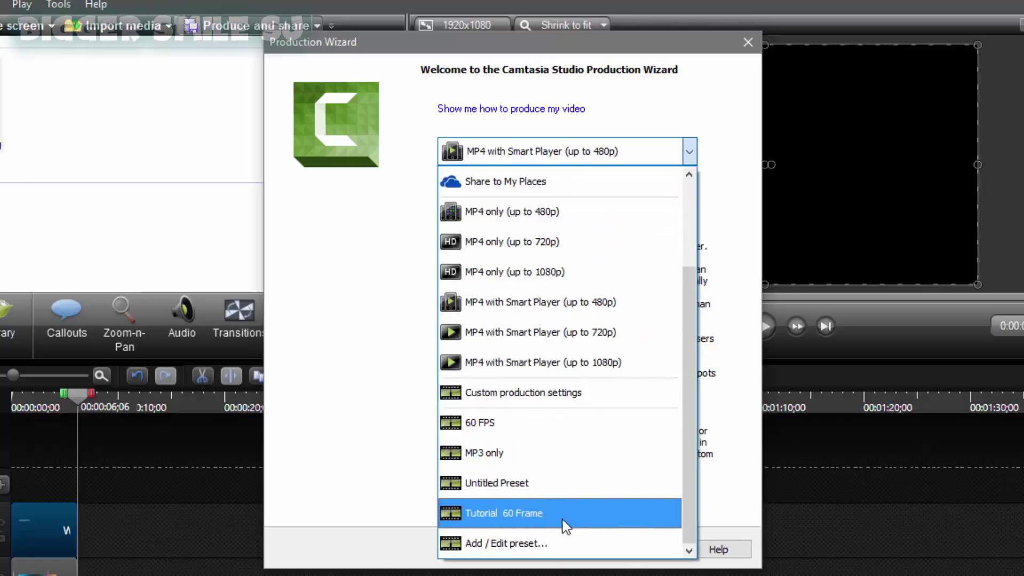
left_click(571, 510)
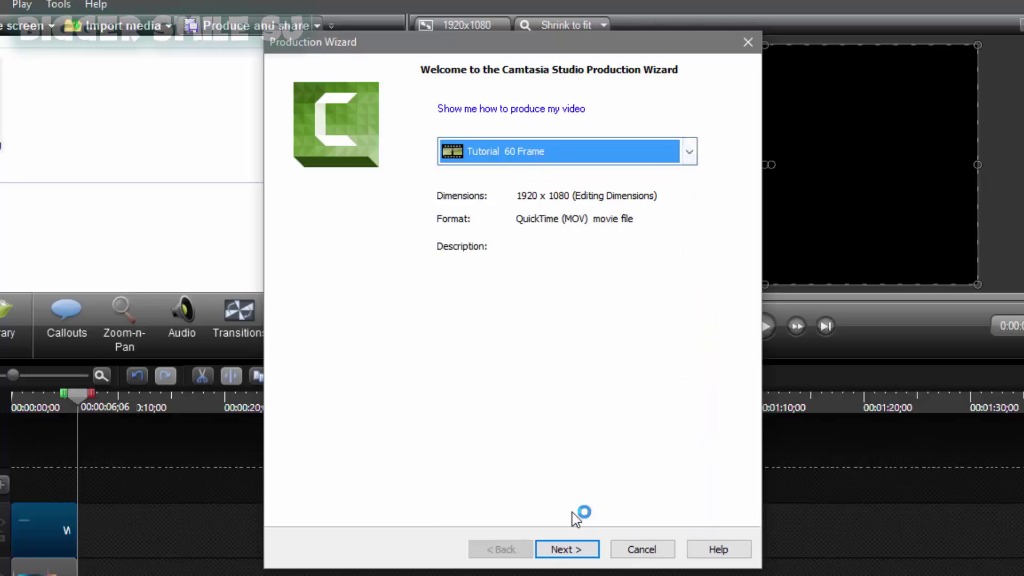
Step: Name the production 'Camtasia 60 FPS' and render the video
left_click(578, 549)
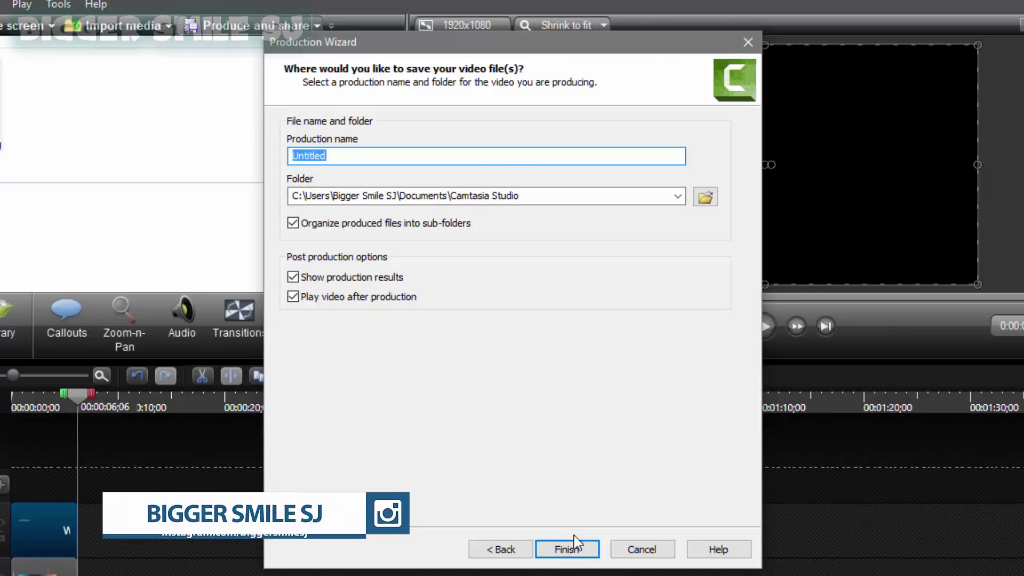
key("BackSpace")
type("Cam")
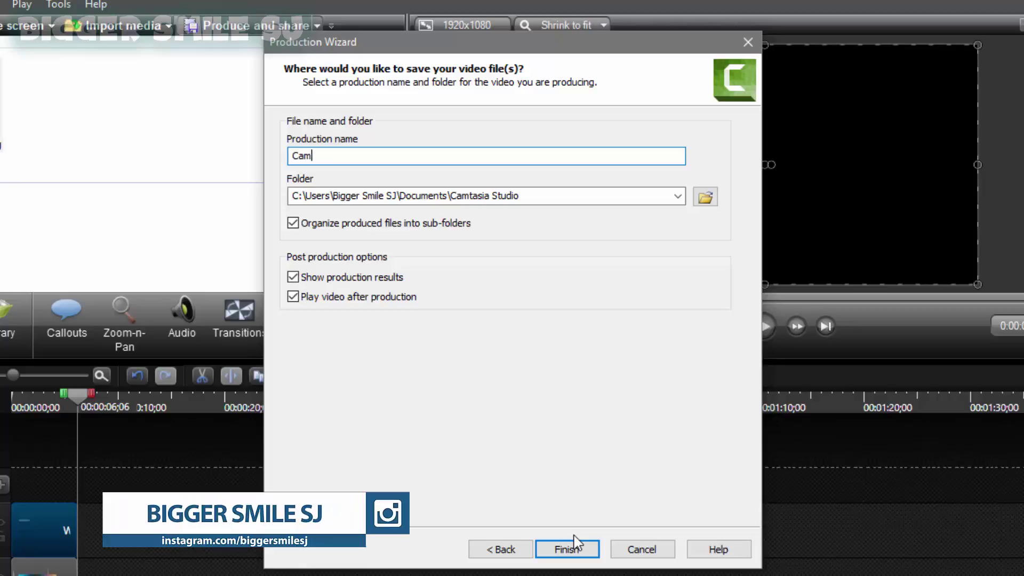
type("tasia 60 FPS")
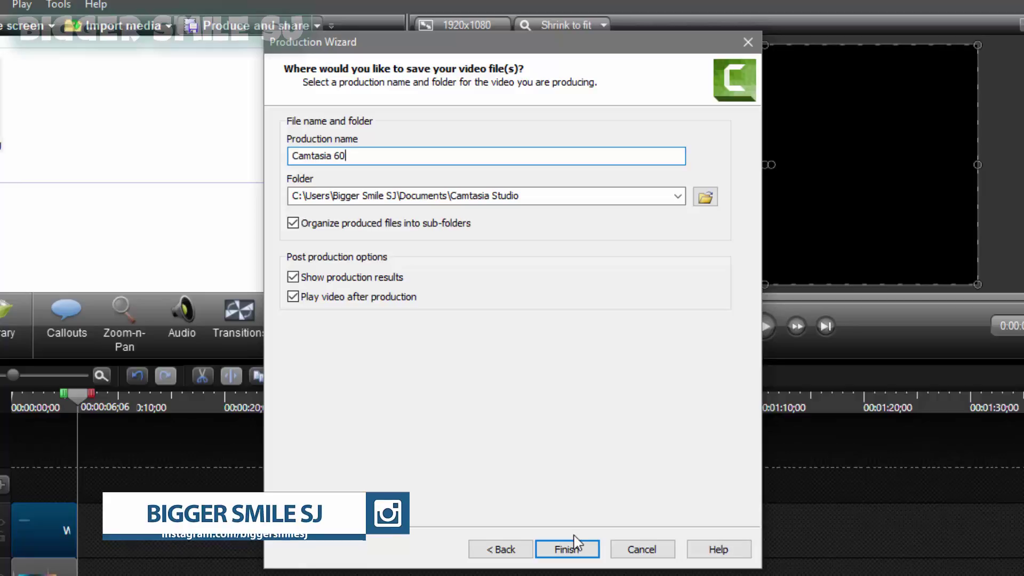
left_click(574, 536)
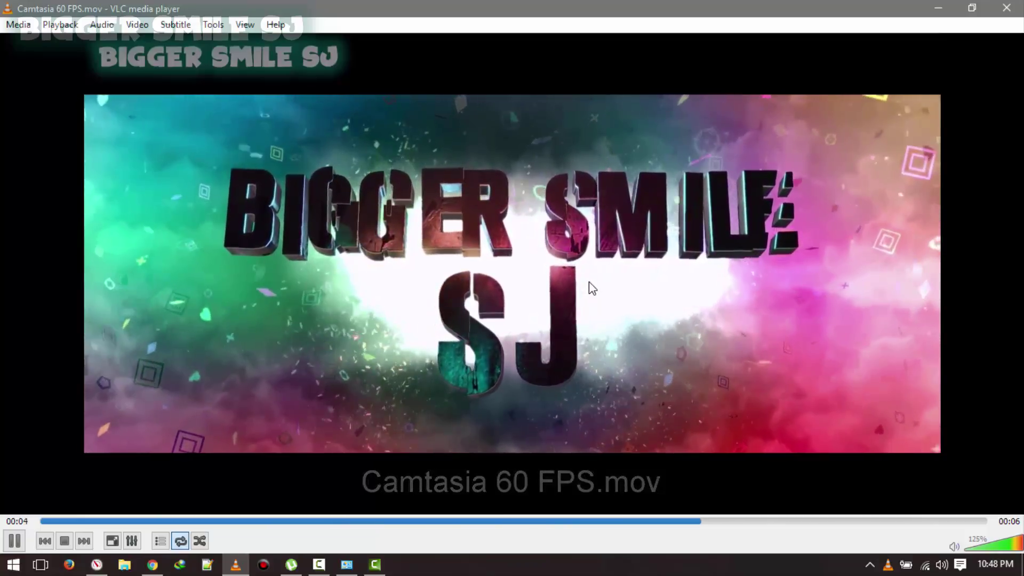
Step: Close the VLC playback and production results, then minimize Camtasia to the desktop
left_click(992, 13)
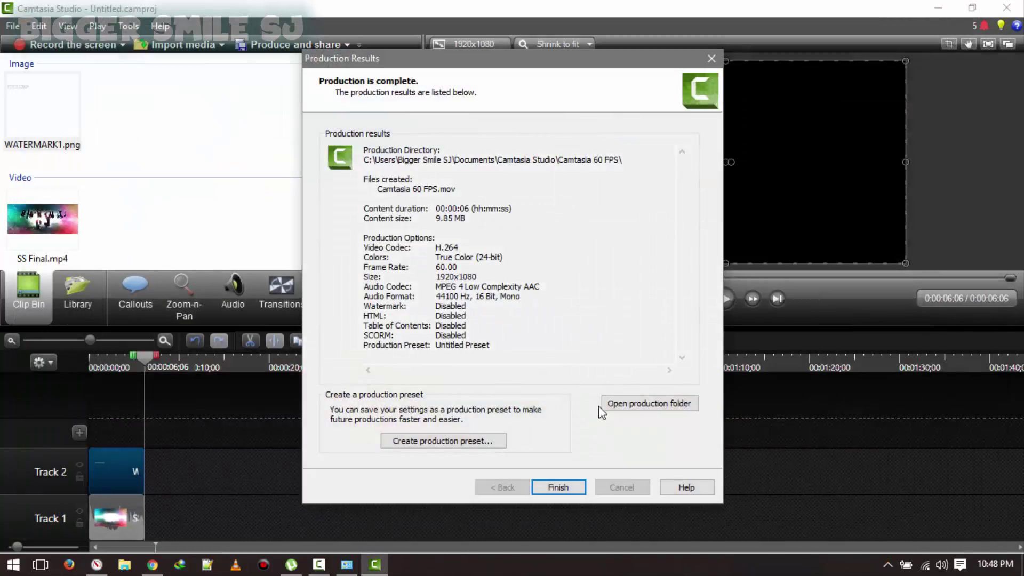
left_click(558, 486)
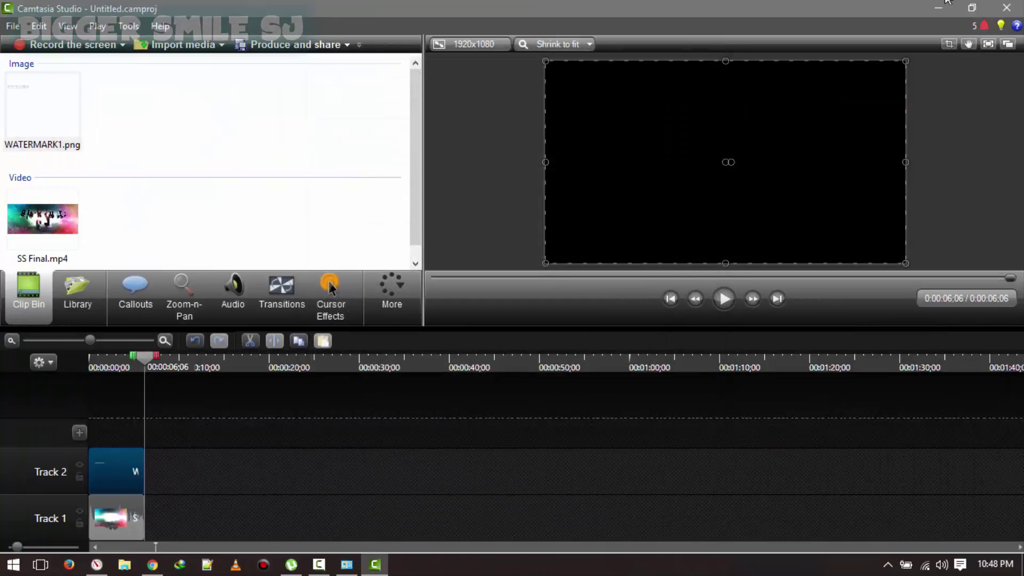
left_click(938, 8)
Step: Open the Camtasia 60 FPS folder under Camtasia Studio, sorted newest first
double_click(53, 47)
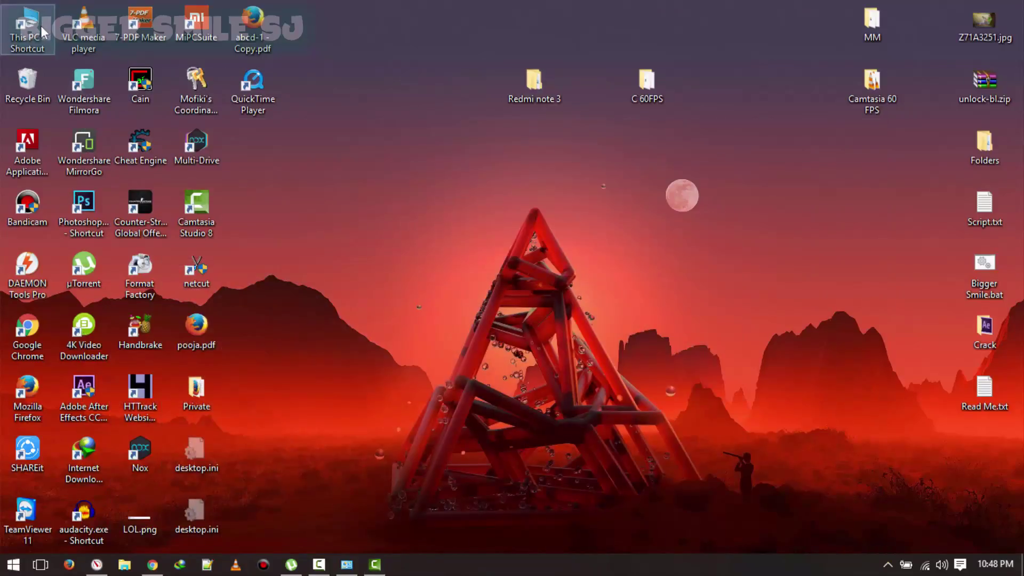
left_click(87, 275)
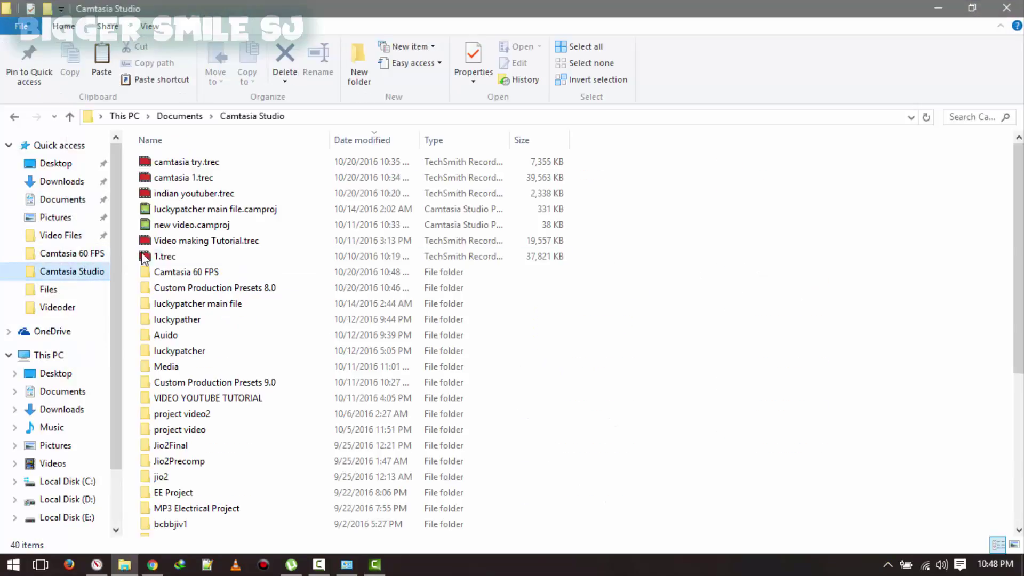
left_click(342, 140)
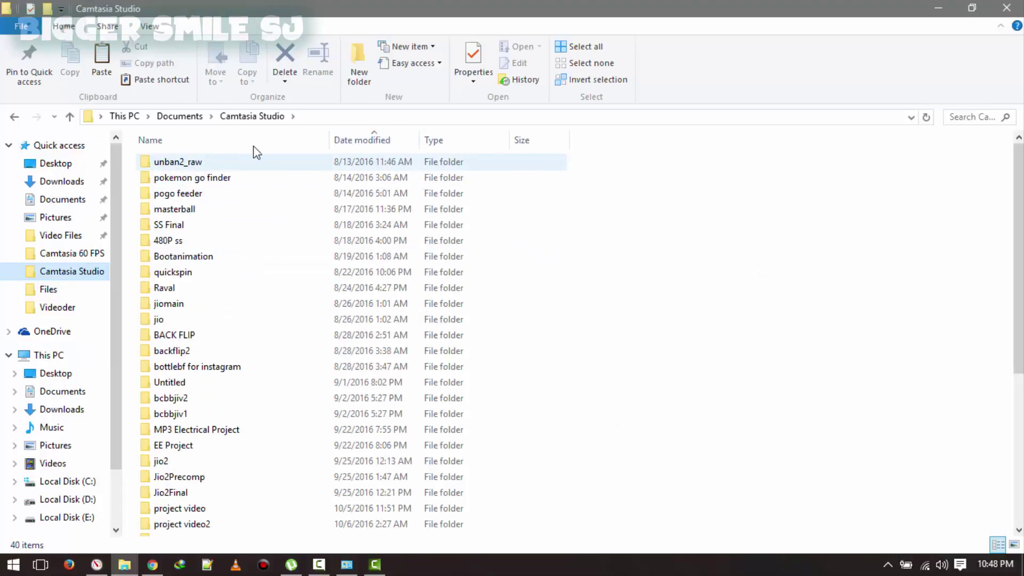
left_click(345, 141)
double_click(181, 273)
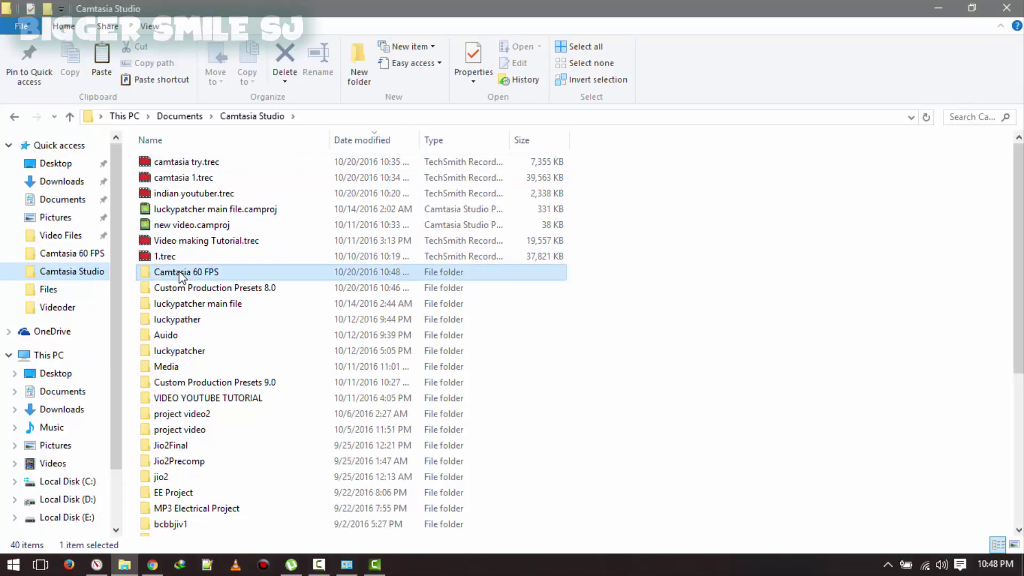
Step: Check Camtasia 60 FPS.mov's Properties details for 1920x1080 at 60 frames/second
left_click(195, 199)
right_click(194, 196)
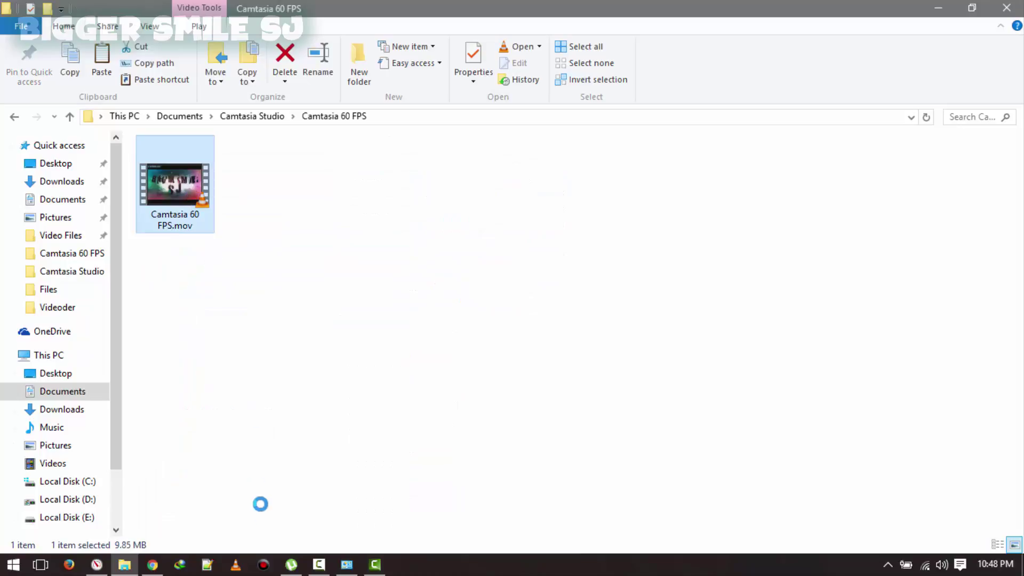
left_click(240, 540)
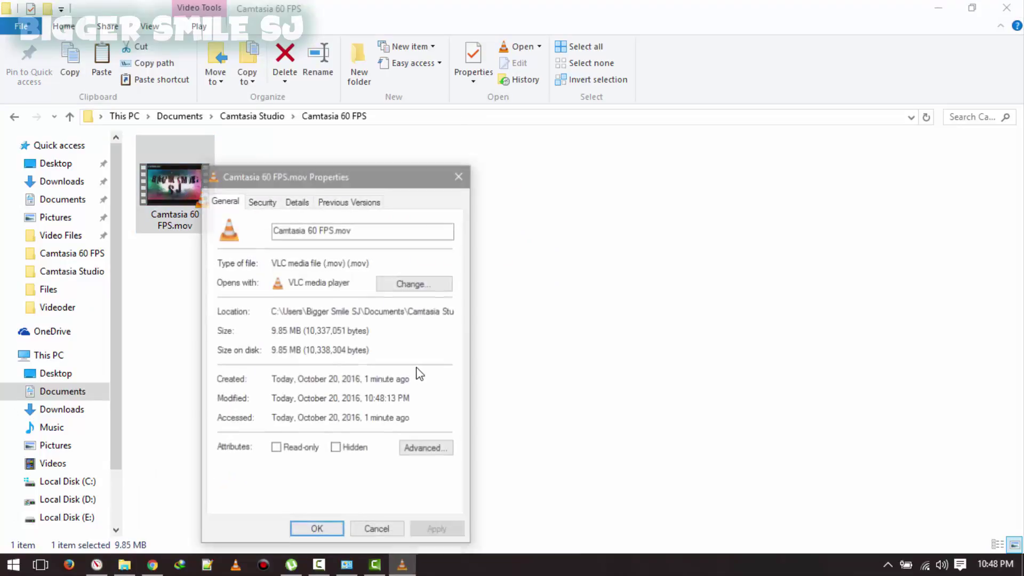
left_click(298, 201)
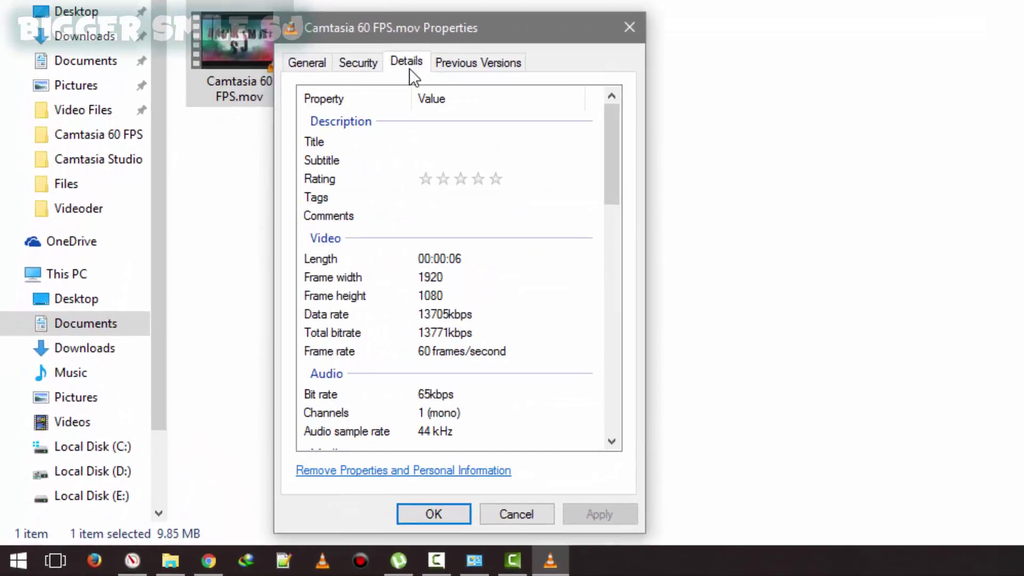
left_click(424, 352)
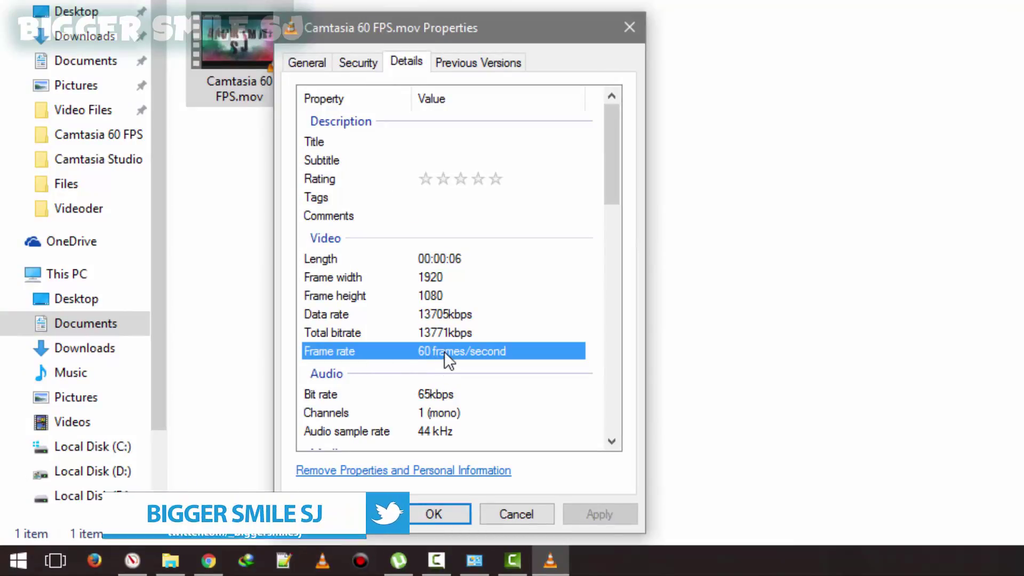
left_click(509, 518)
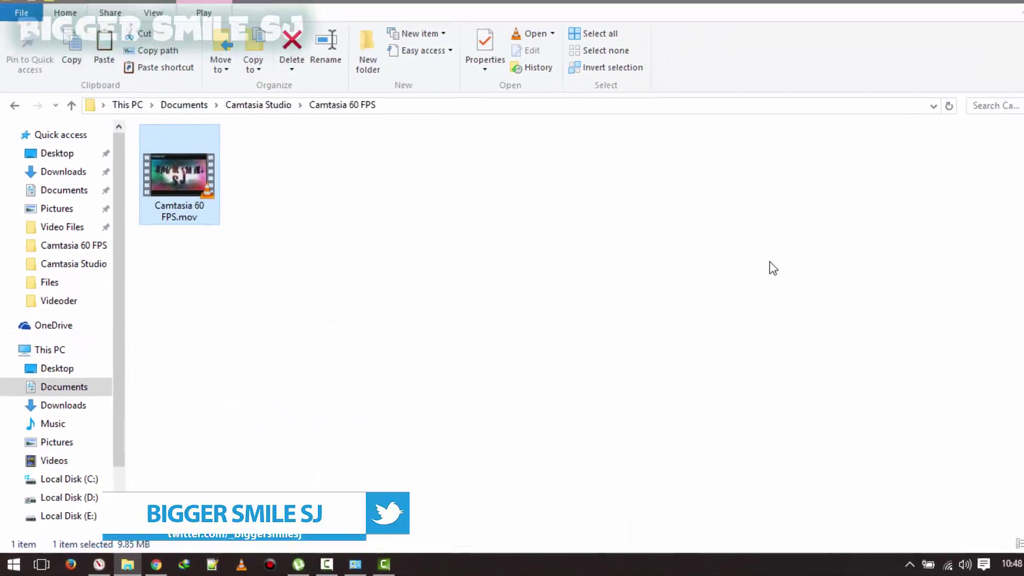